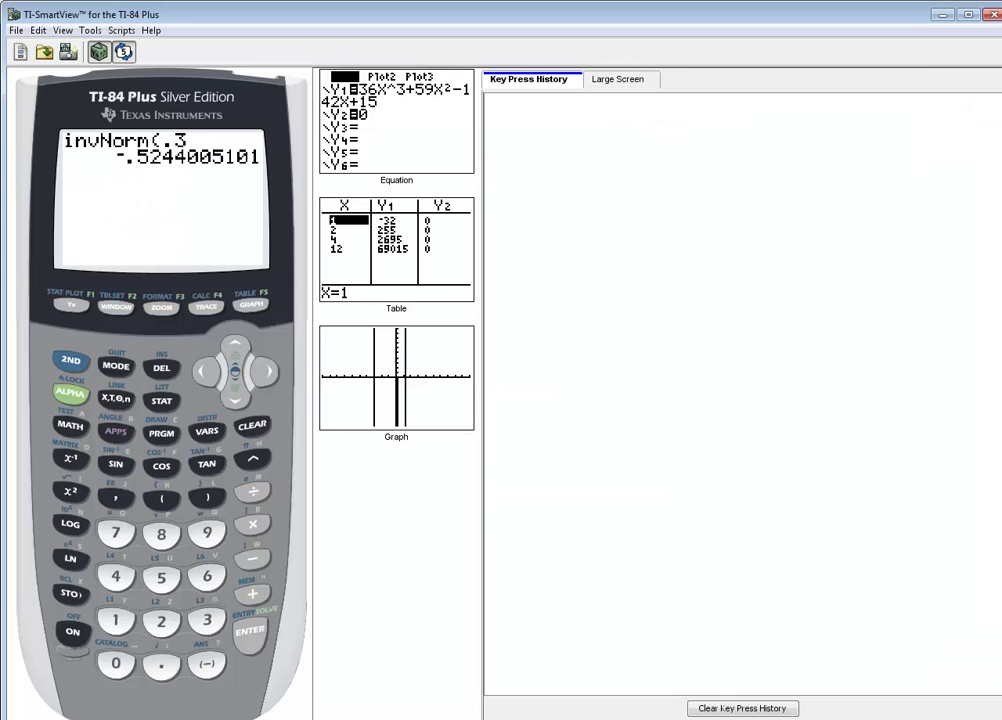
Clear the old invNorm result from the home screen and start 2ND QUIT.
click(244, 429)
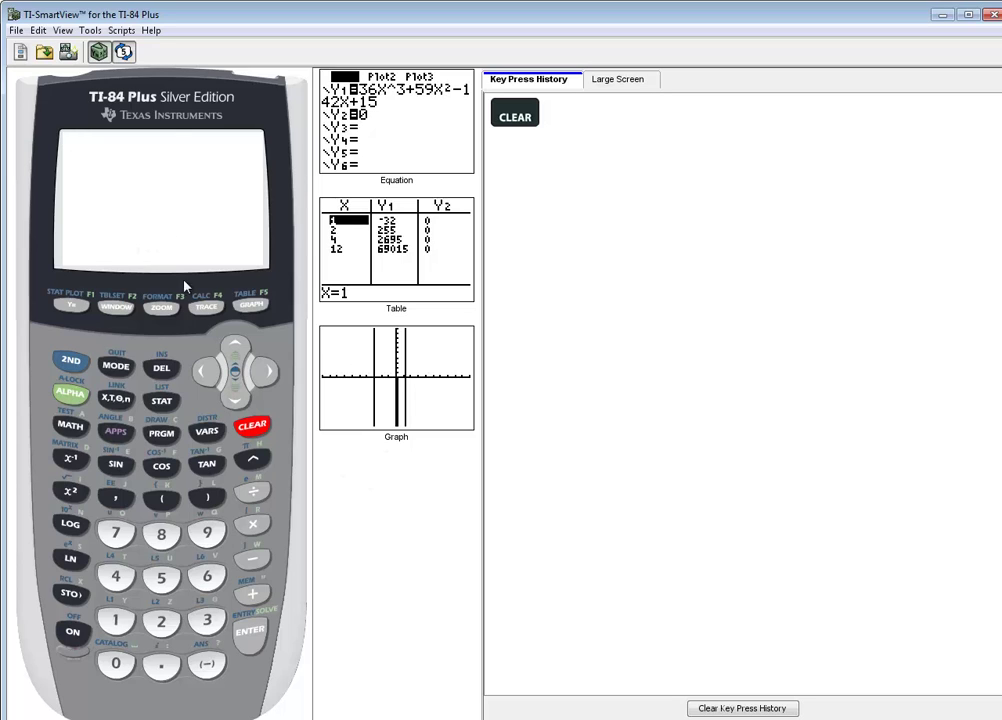
click(72, 363)
Open the STAT list editor and delete L1's four old values (2, 7, 1, 10).
click(117, 368)
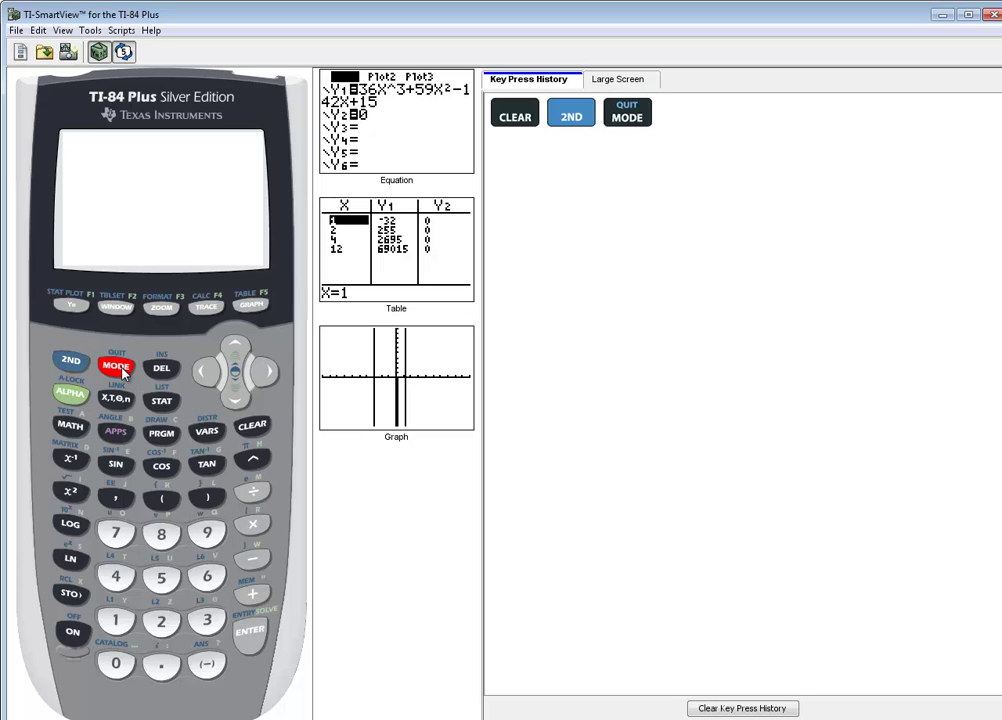
click(163, 402)
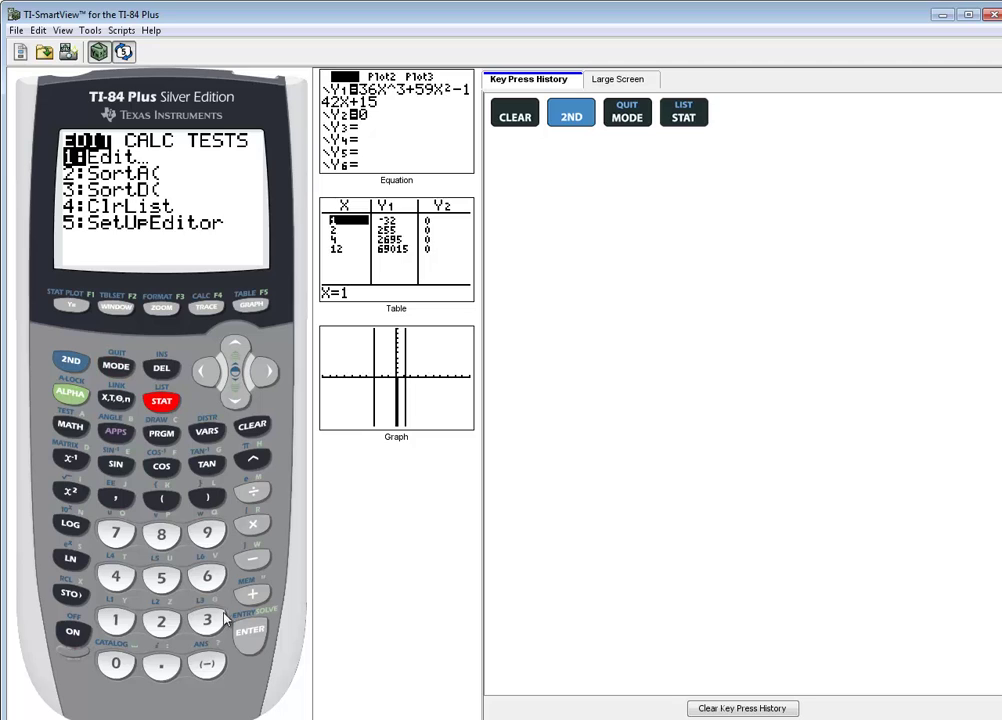
click(249, 640)
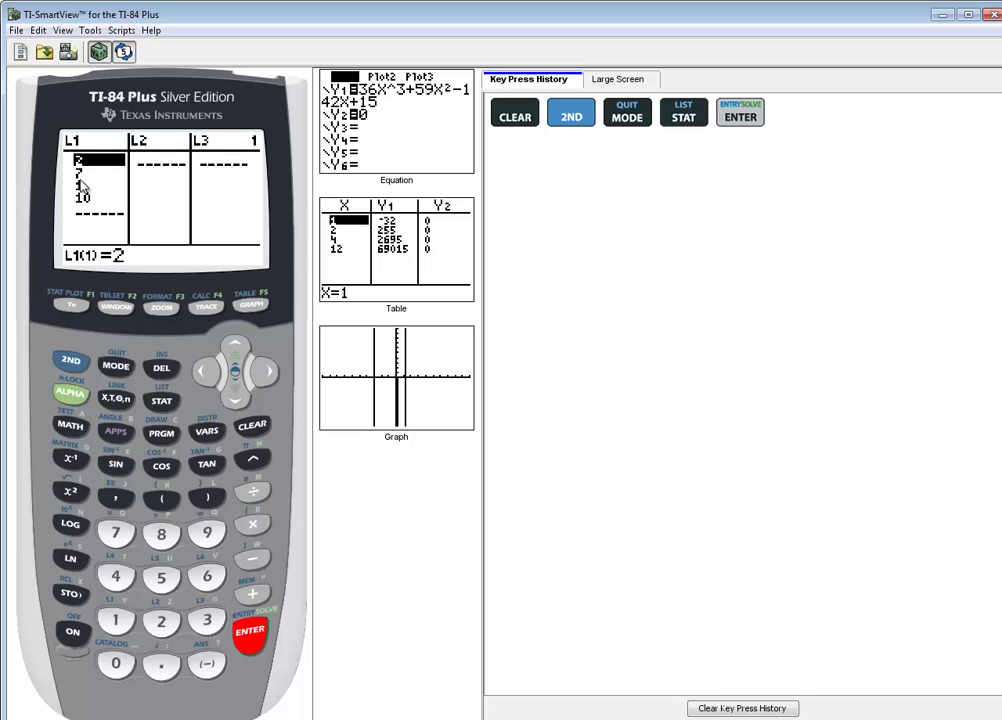
click(162, 368)
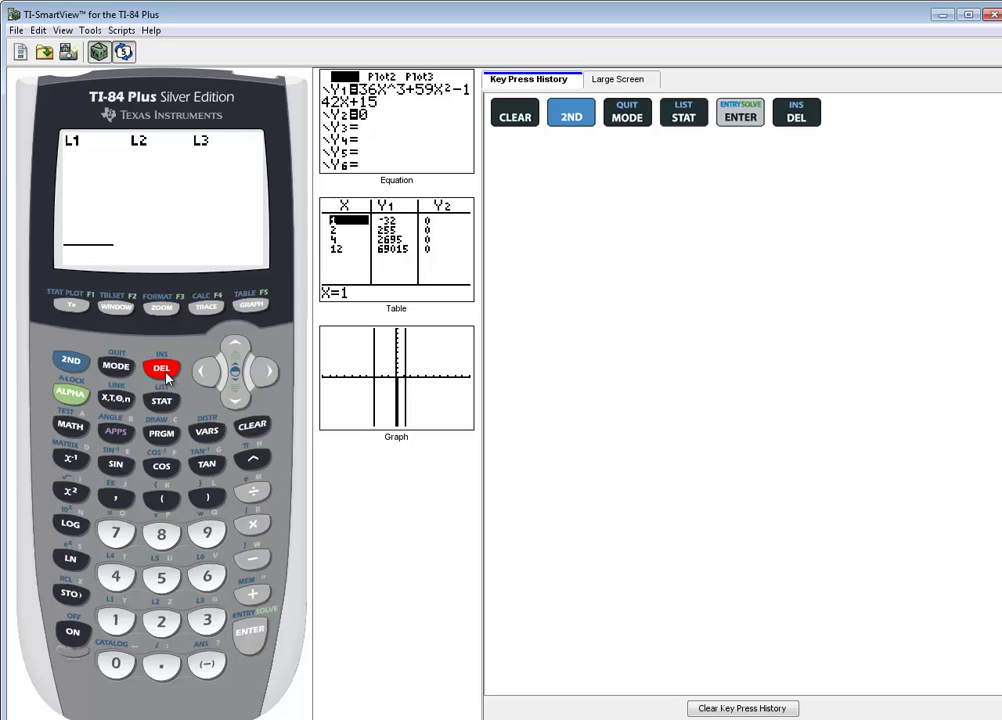
click(162, 368)
click(162, 368)
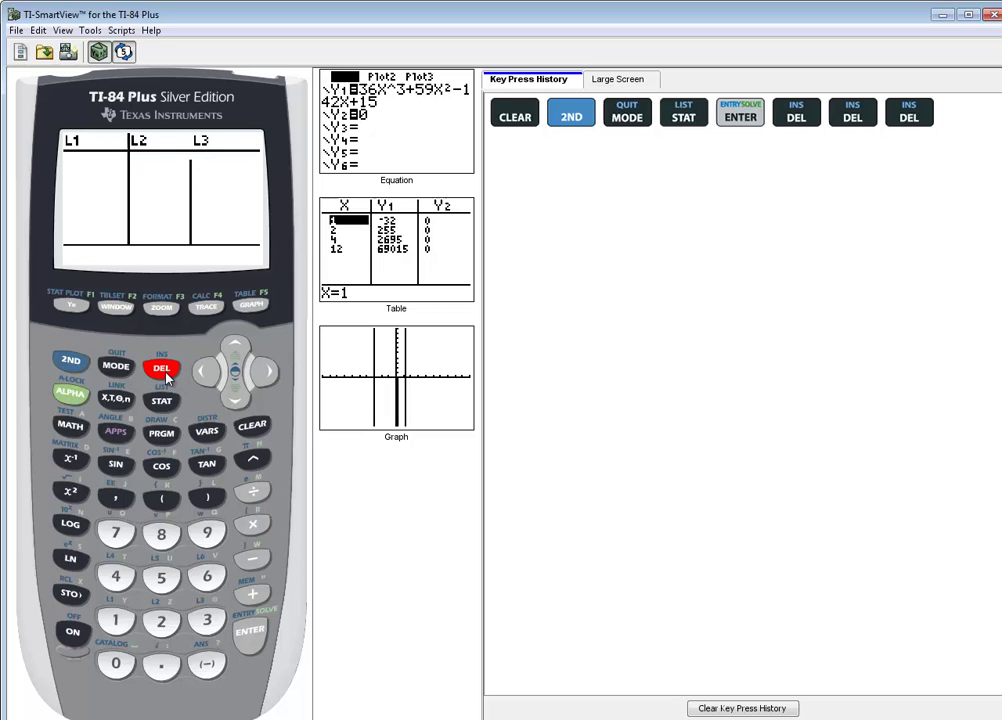
click(162, 368)
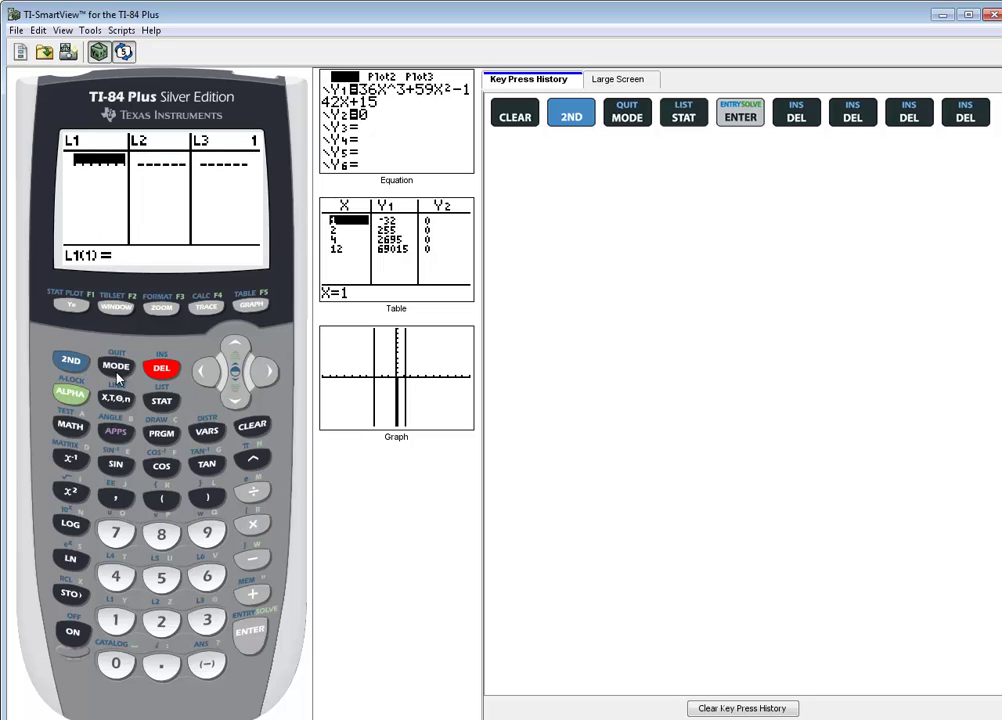
Run ClrList L1 on the home screen, returning Done, and reopen the STAT menu.
click(72, 361)
click(115, 367)
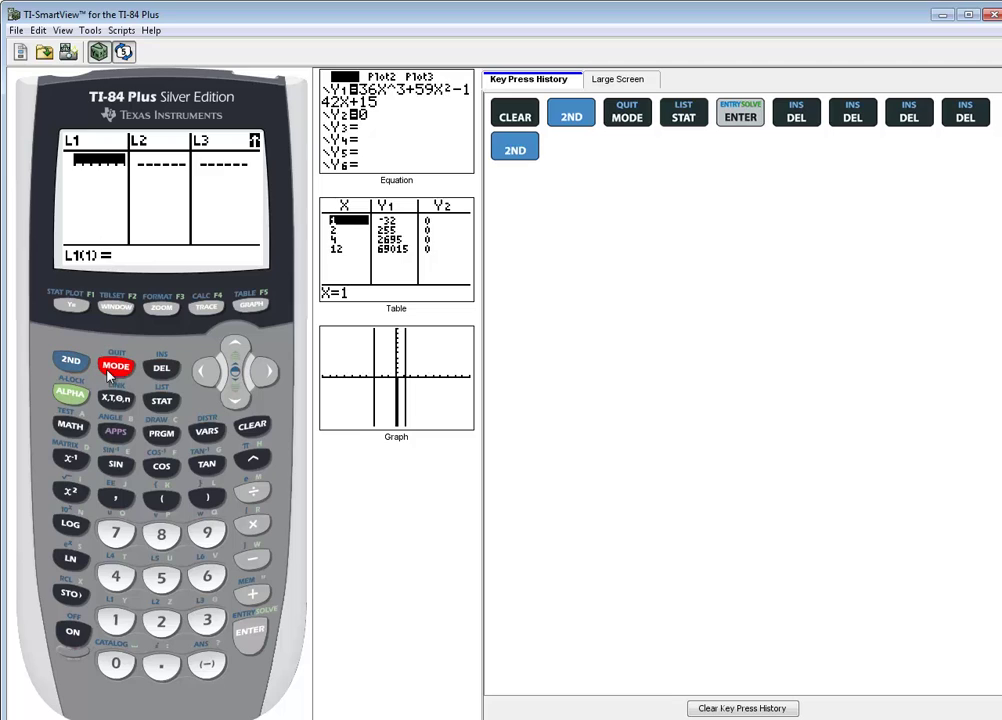
click(163, 403)
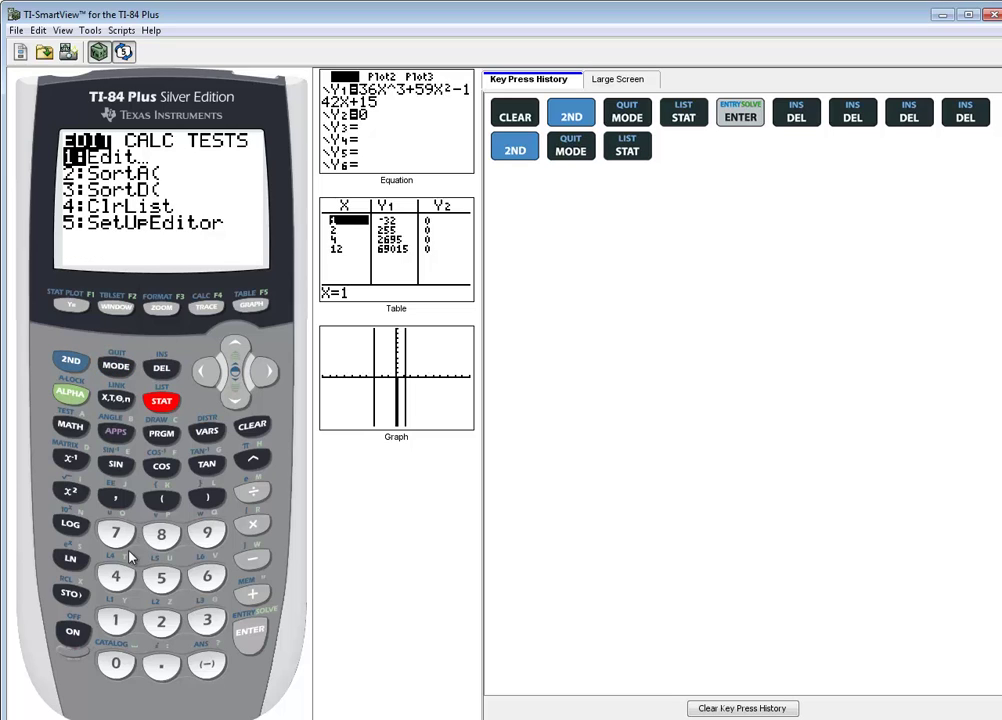
click(117, 581)
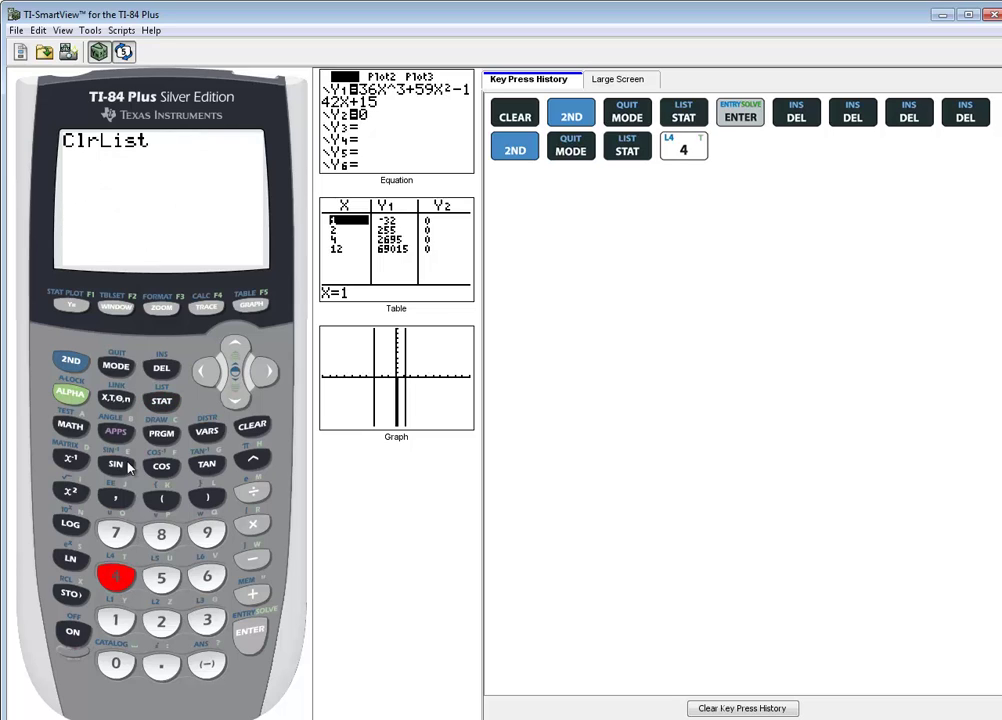
click(74, 362)
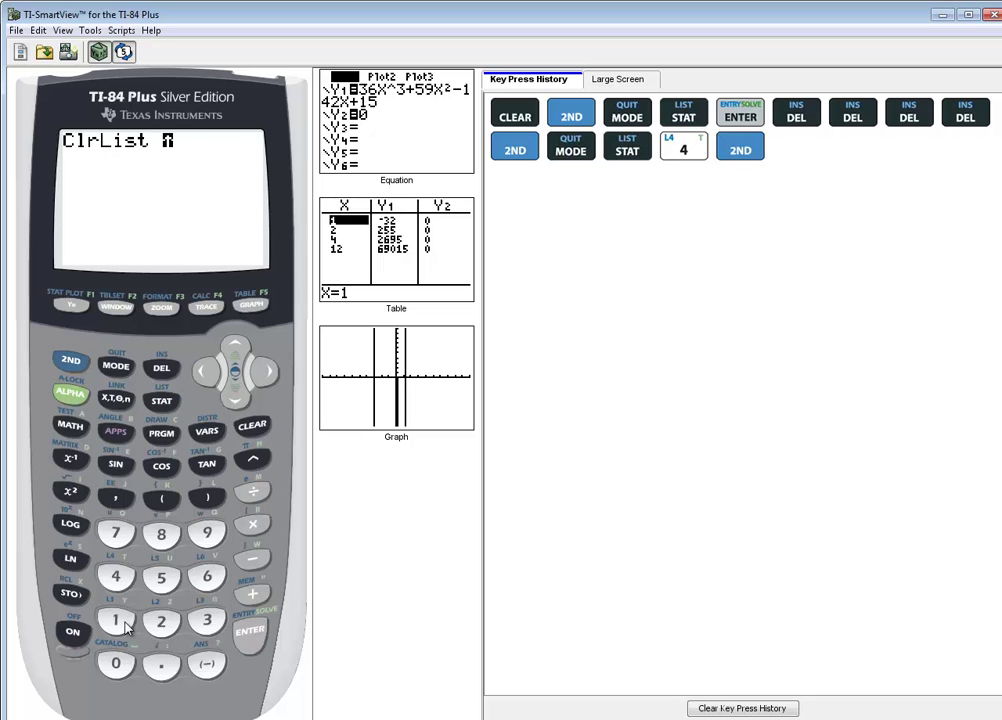
click(118, 620)
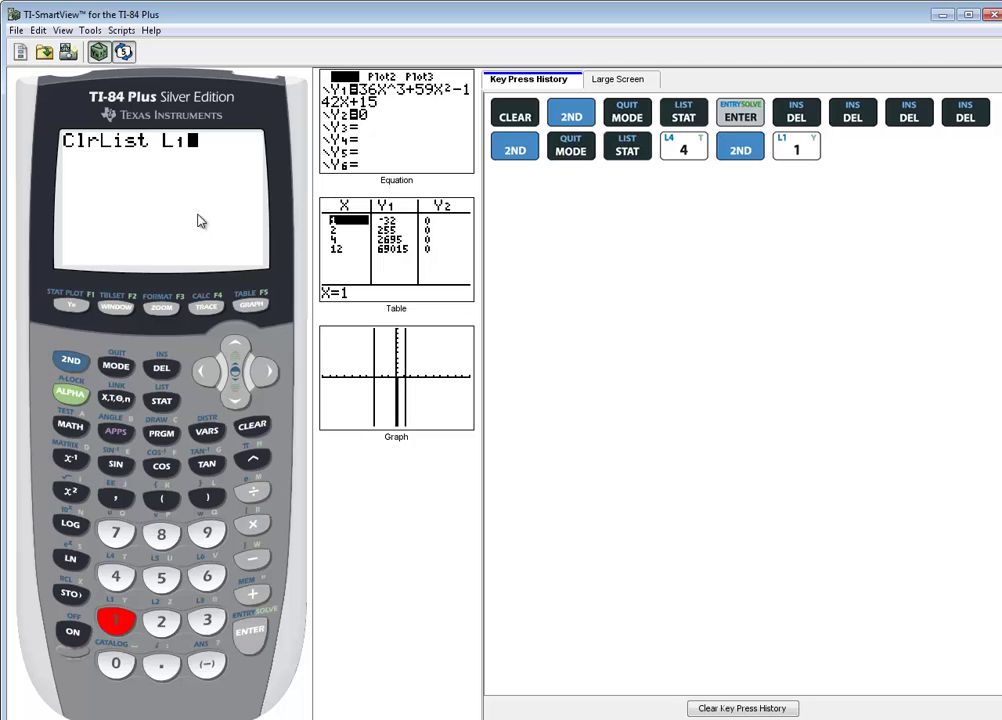
click(251, 631)
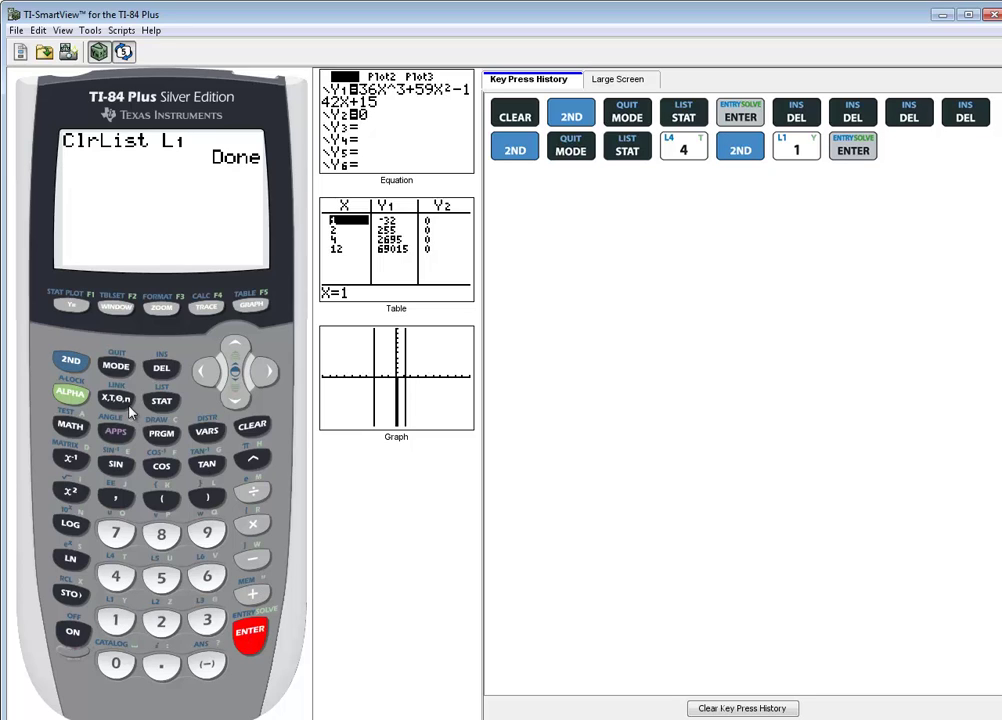
click(163, 402)
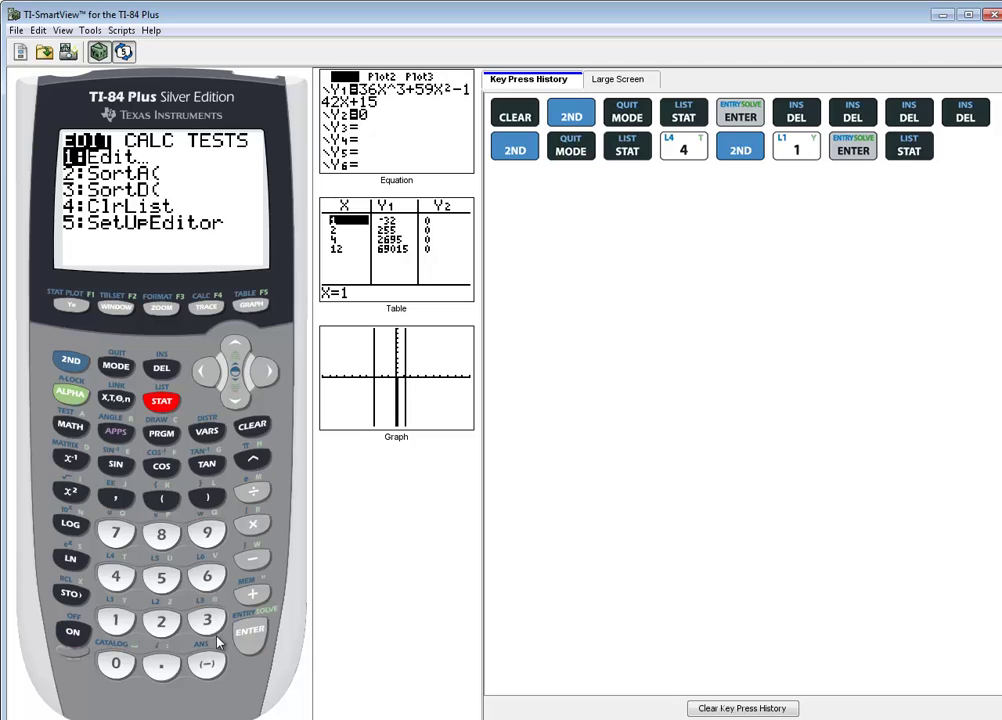
In the list editor, enter 12, 25 and 36 as the first three L1 values.
click(251, 631)
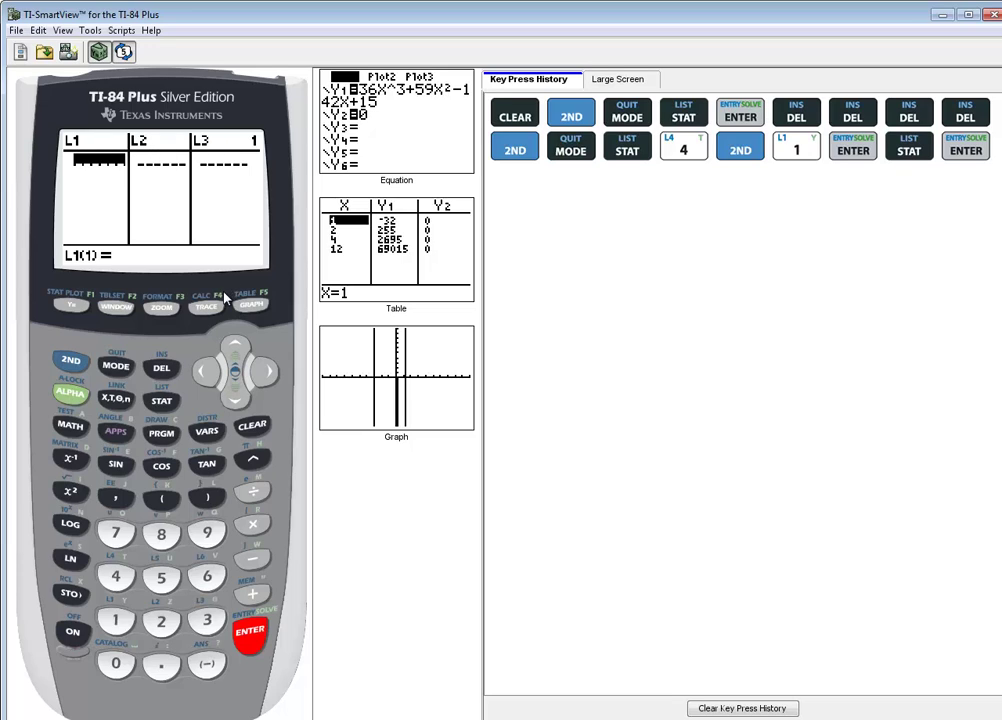
click(117, 623)
click(161, 621)
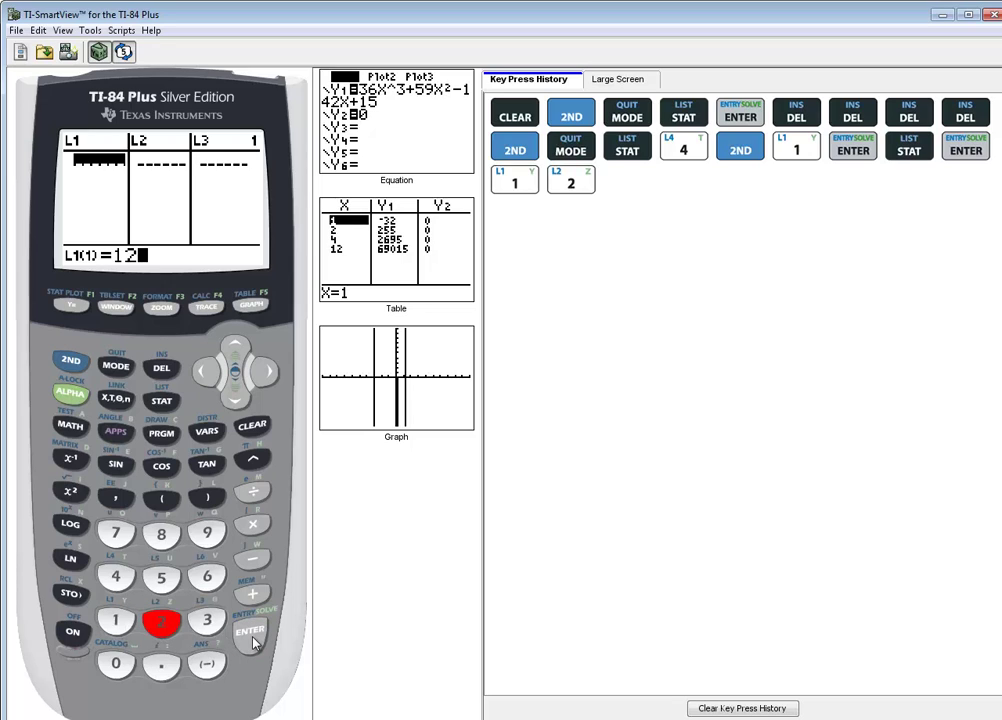
click(250, 632)
click(161, 621)
click(161, 578)
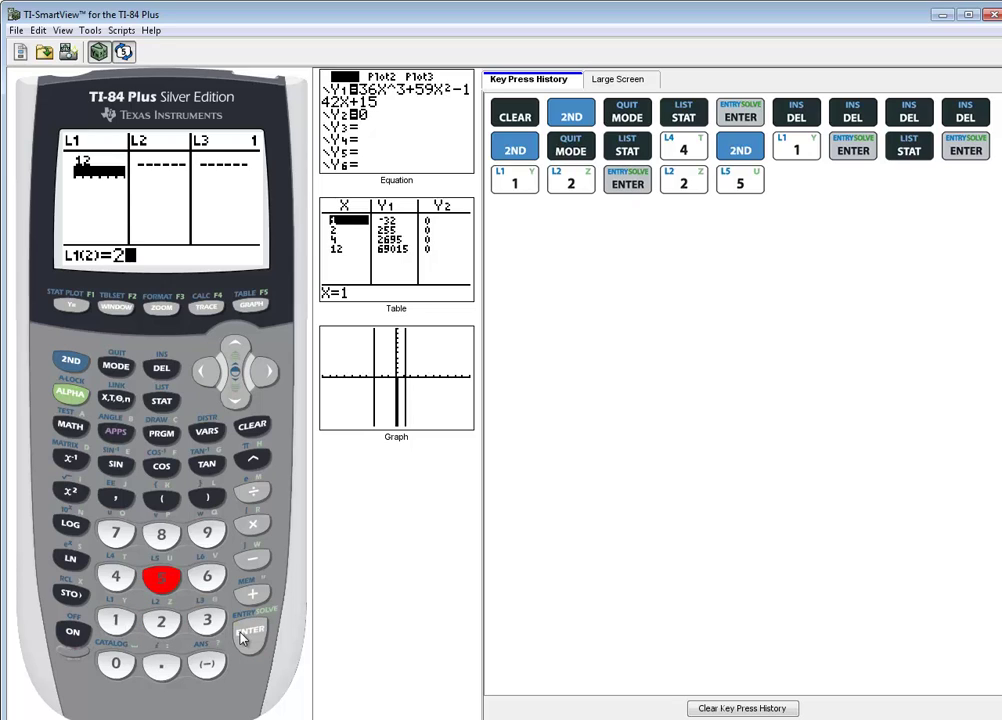
click(250, 632)
click(207, 621)
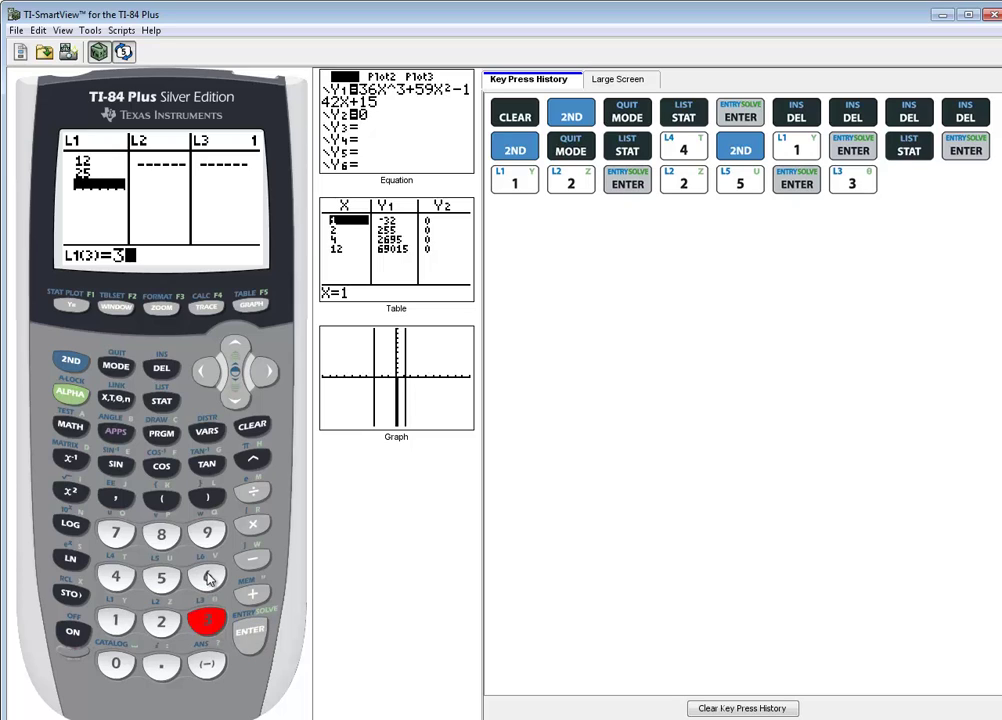
click(208, 578)
click(250, 632)
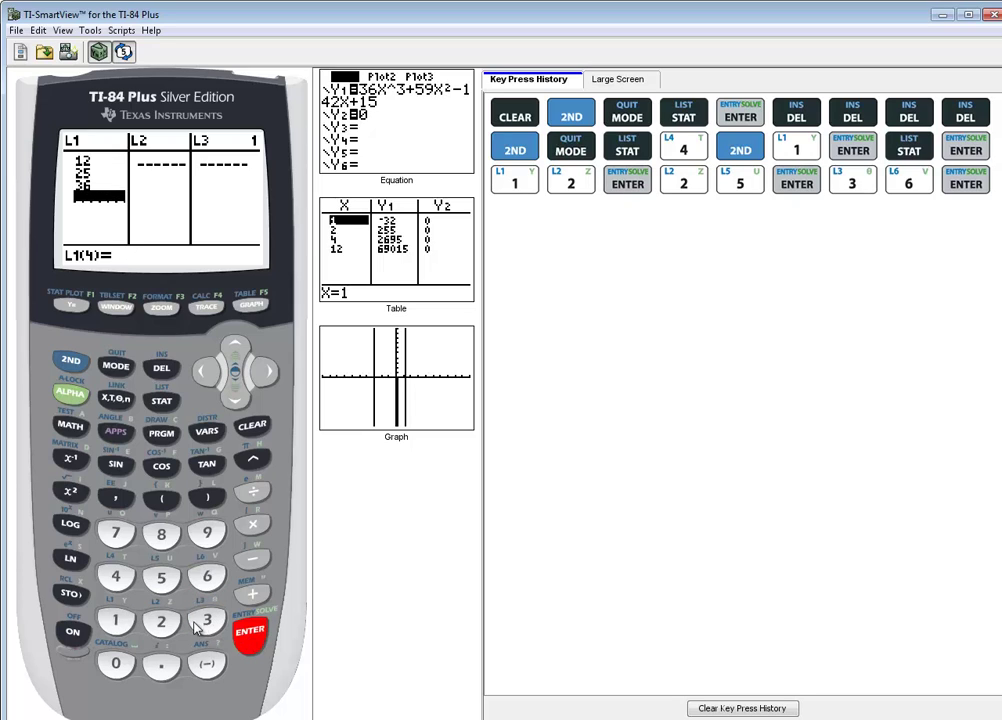
Enter 24, 19 and 17 as L1's fourth to sixth values.
click(161, 621)
click(115, 577)
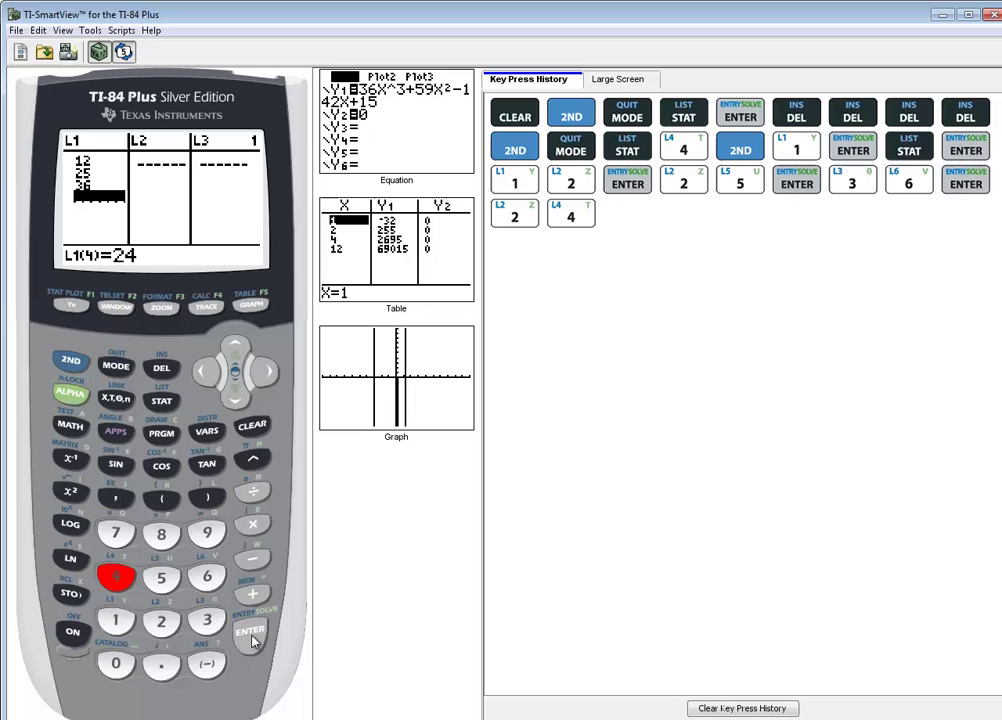
click(250, 632)
click(115, 621)
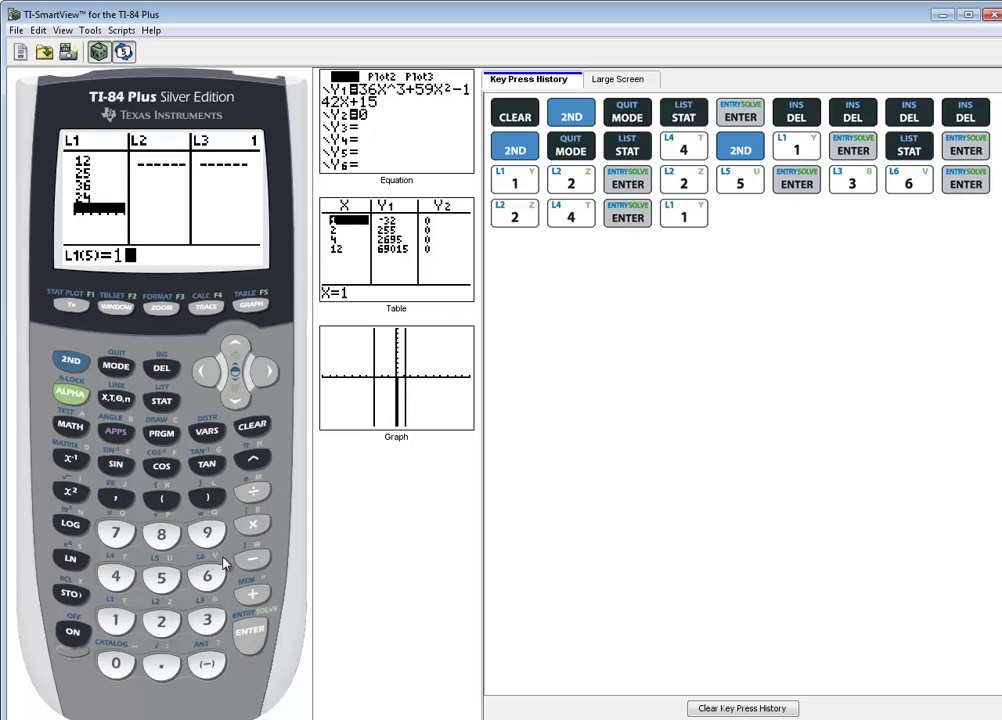
click(207, 533)
click(250, 632)
click(115, 621)
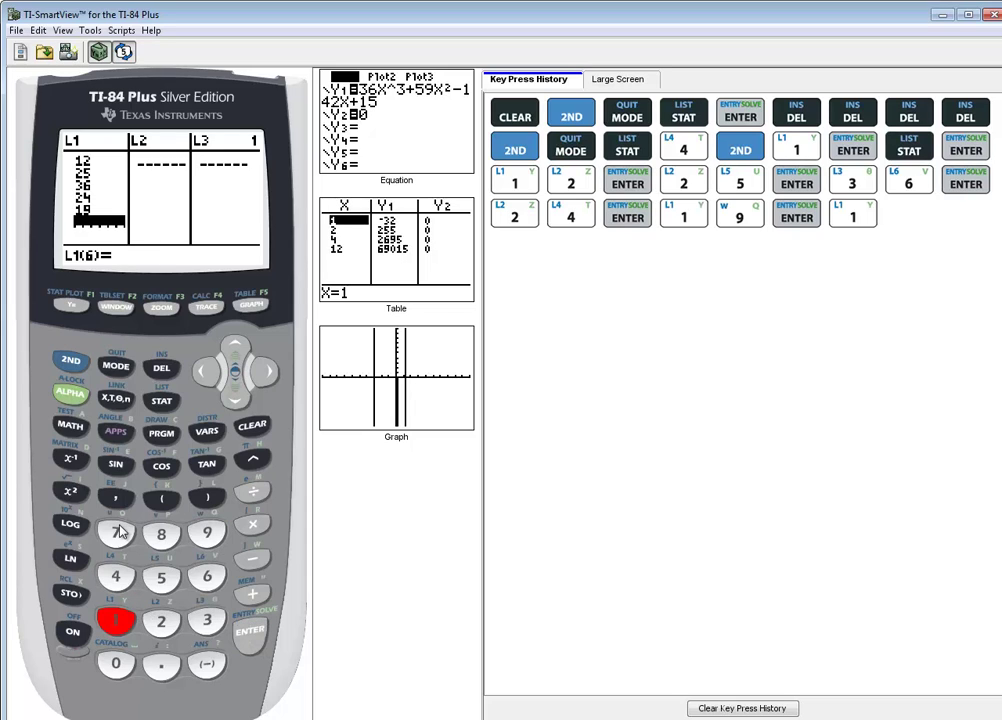
click(116, 533)
click(249, 632)
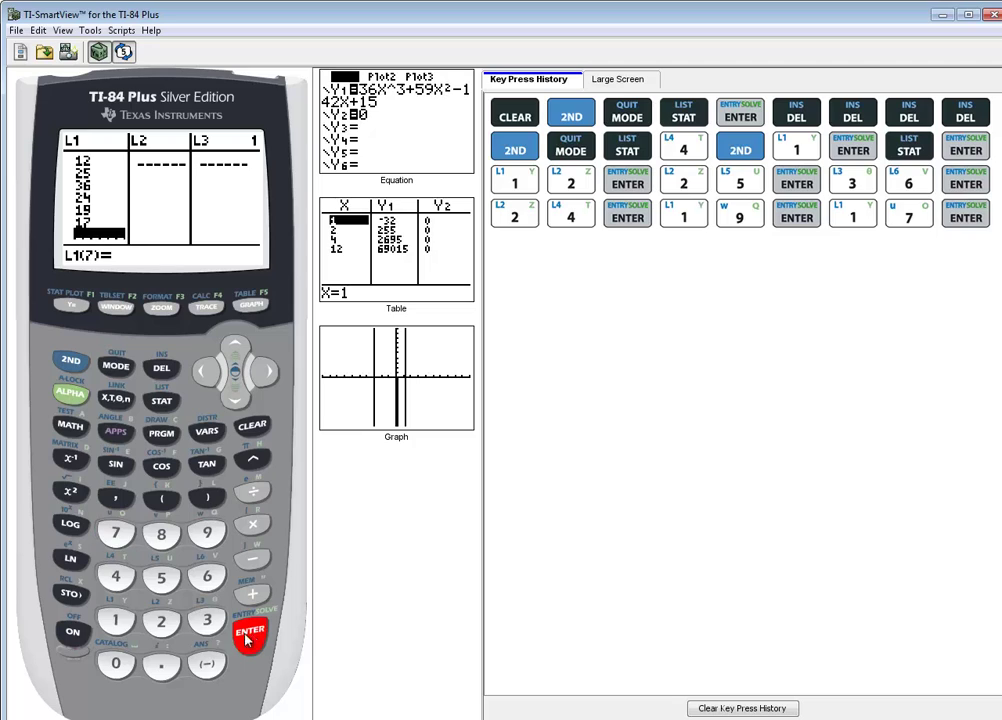
Enter 18, 23 and 25 as L1's last three values.
click(115, 621)
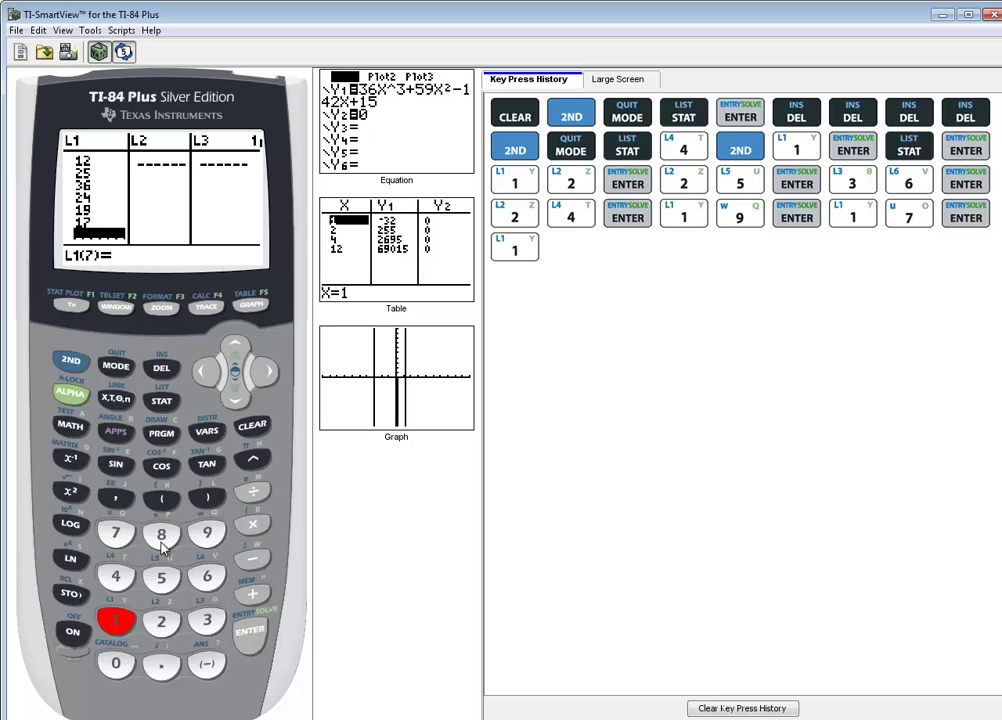
click(161, 535)
click(250, 632)
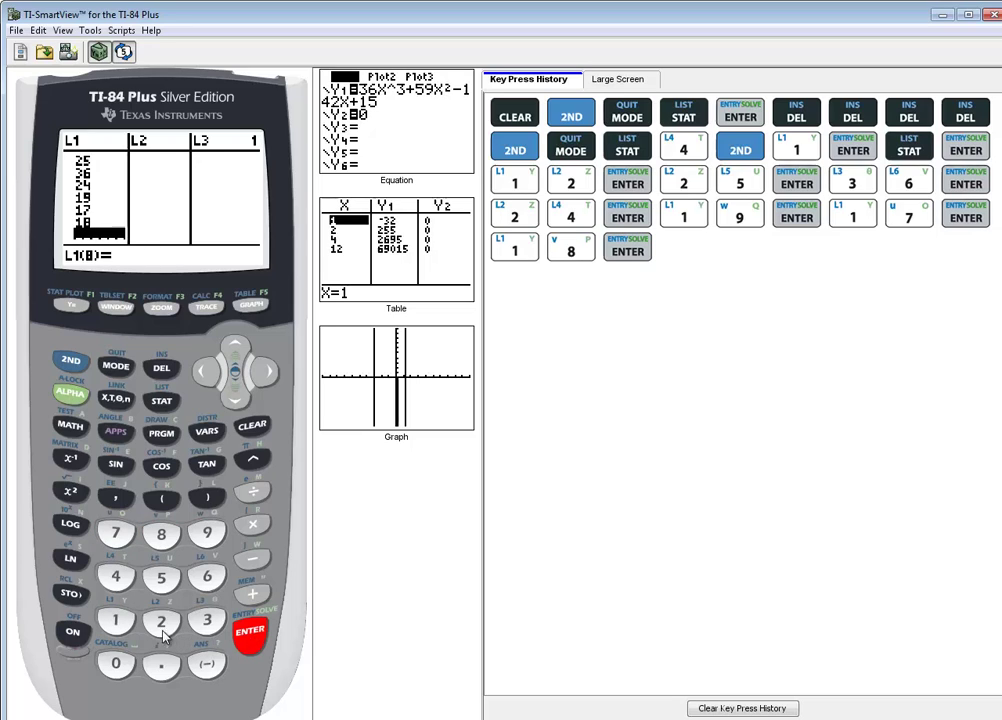
click(161, 621)
click(207, 620)
click(250, 632)
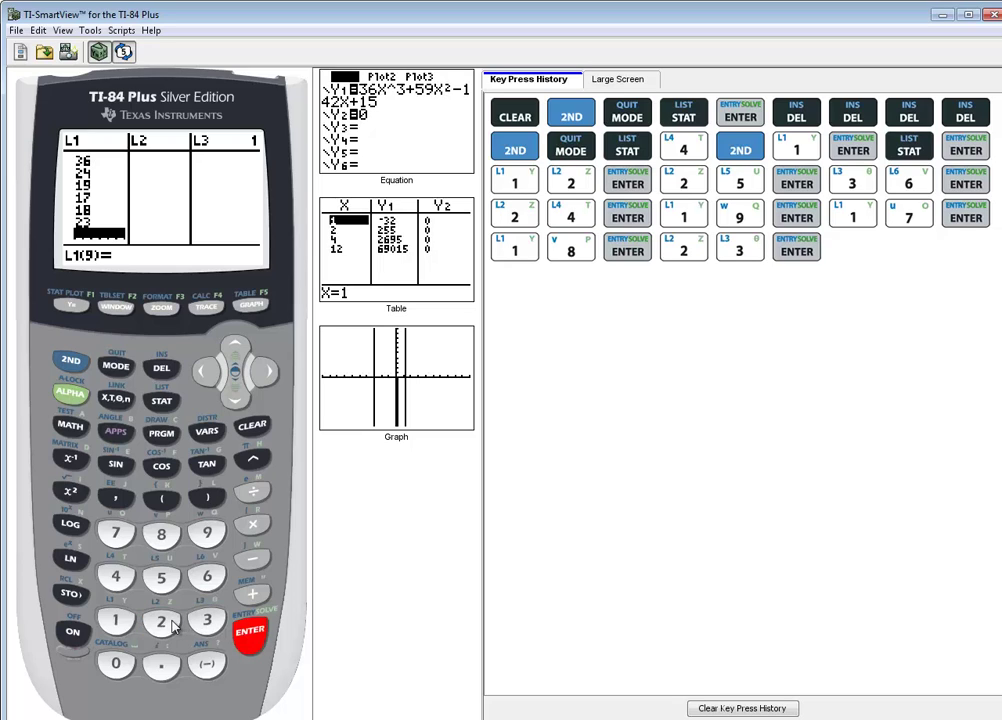
click(161, 621)
click(161, 577)
click(250, 632)
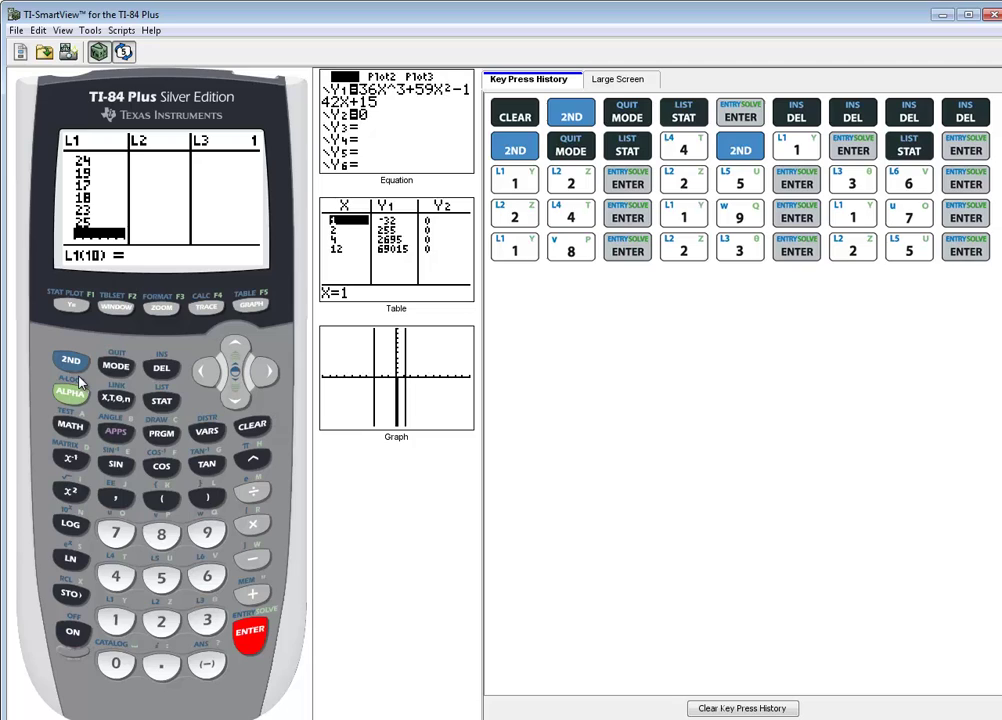
Clear the Y1 cubic and the Y2 = 0 equation in the Y= editor.
click(76, 363)
click(116, 368)
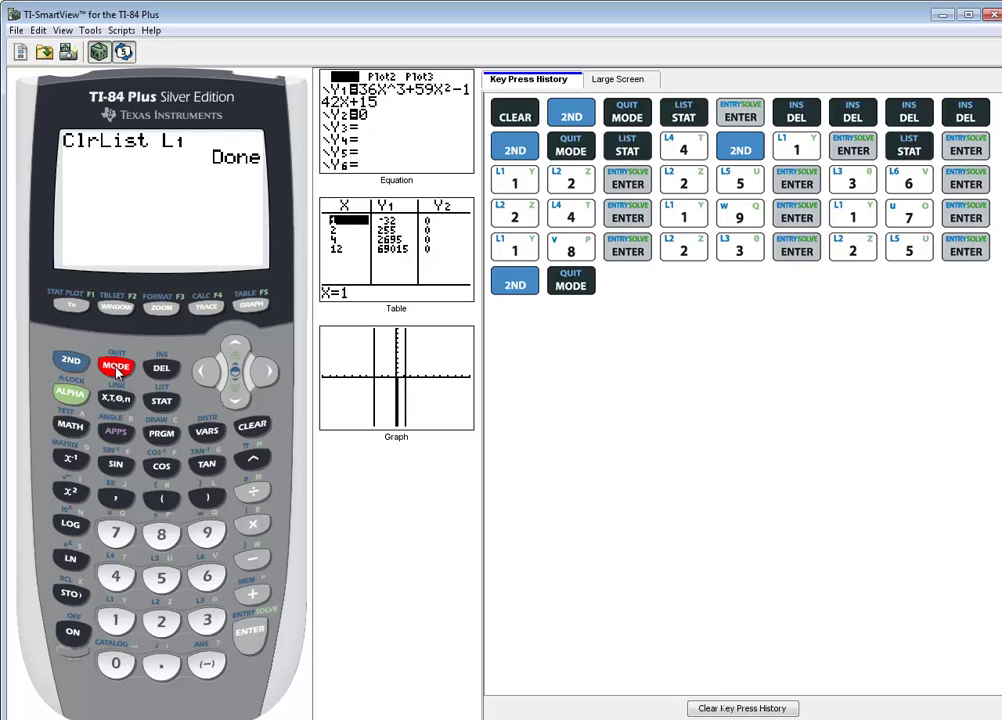
click(72, 308)
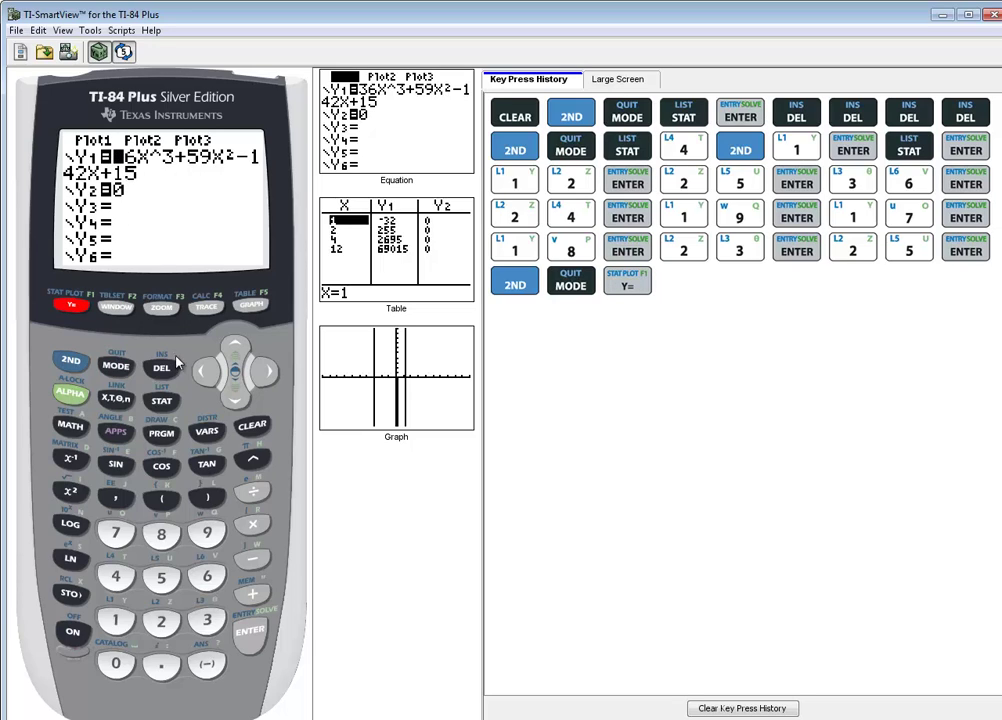
click(253, 427)
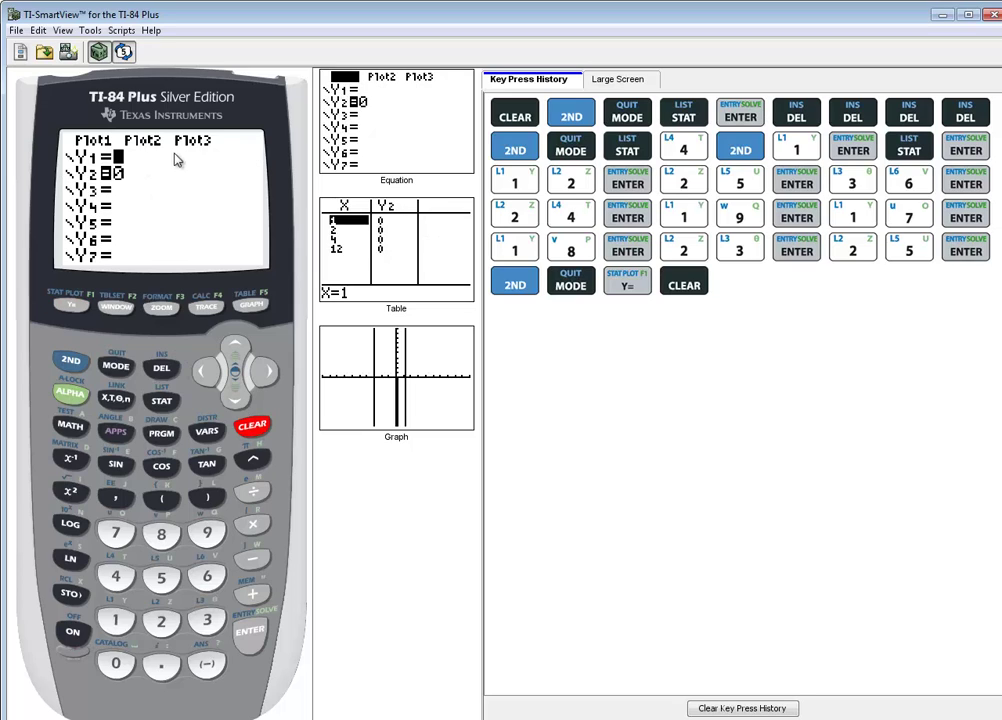
click(237, 401)
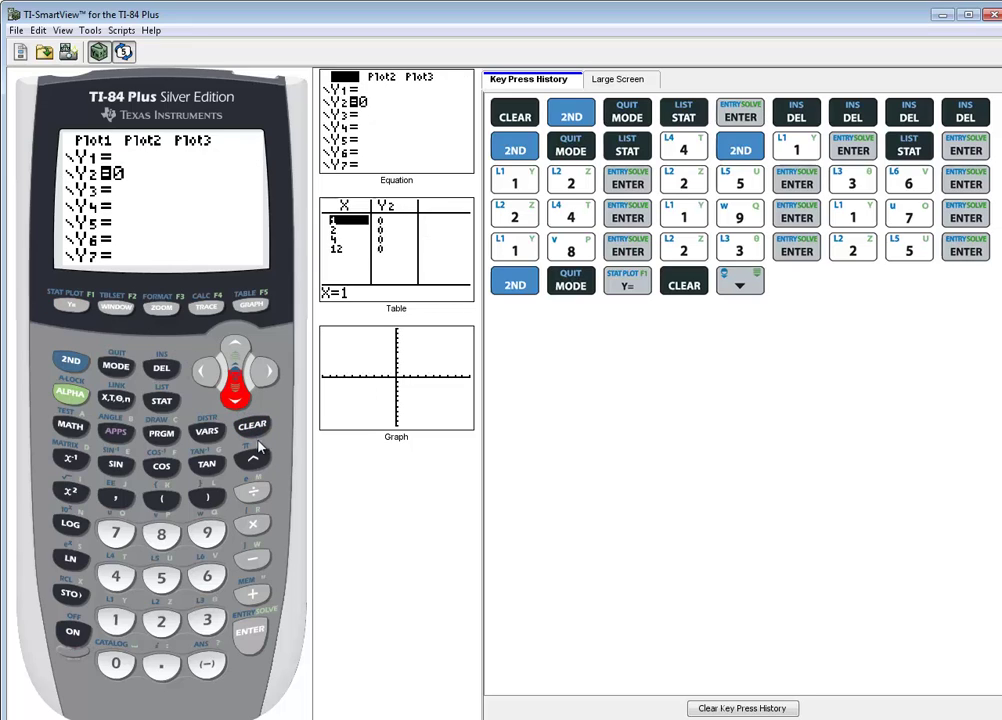
click(252, 428)
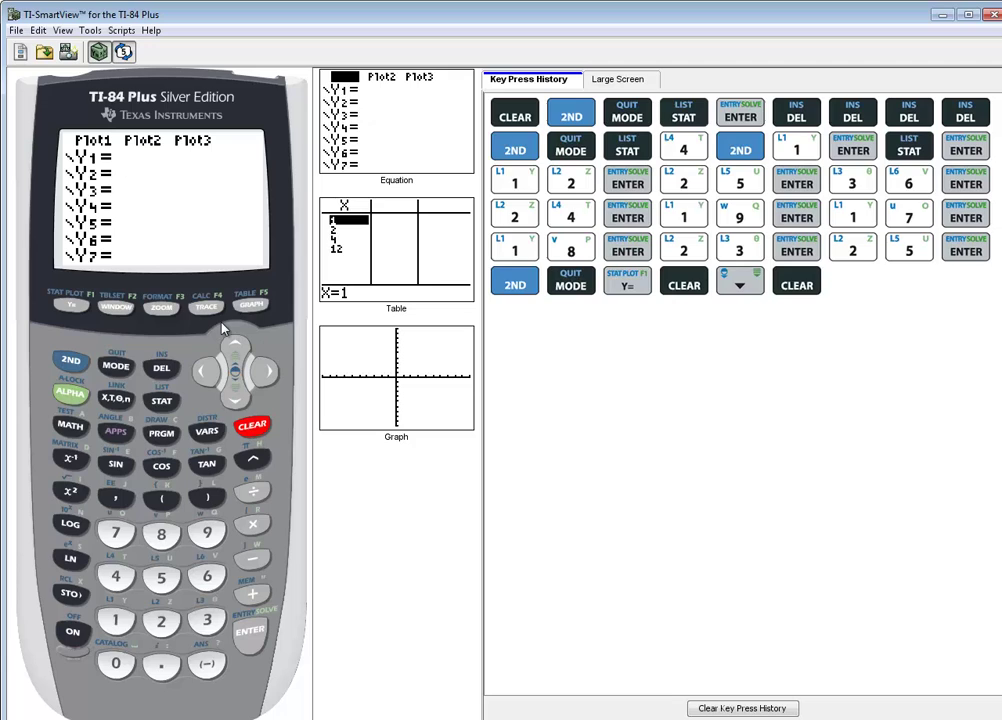
Open Plot1 from the STAT PLOT menu and switch it On.
click(72, 364)
click(72, 310)
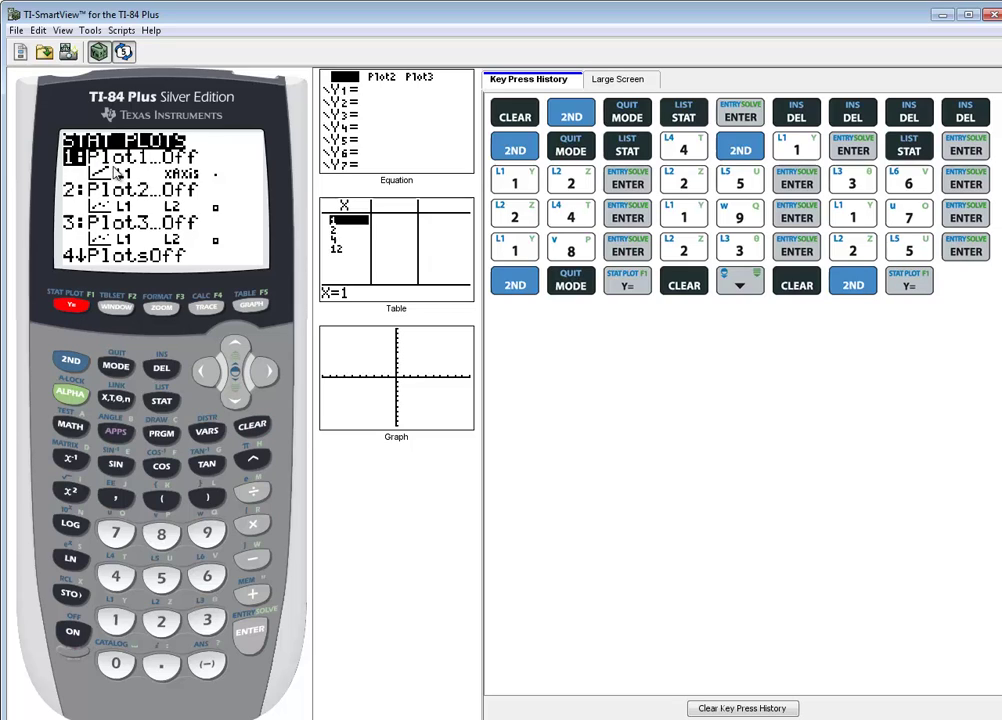
click(250, 630)
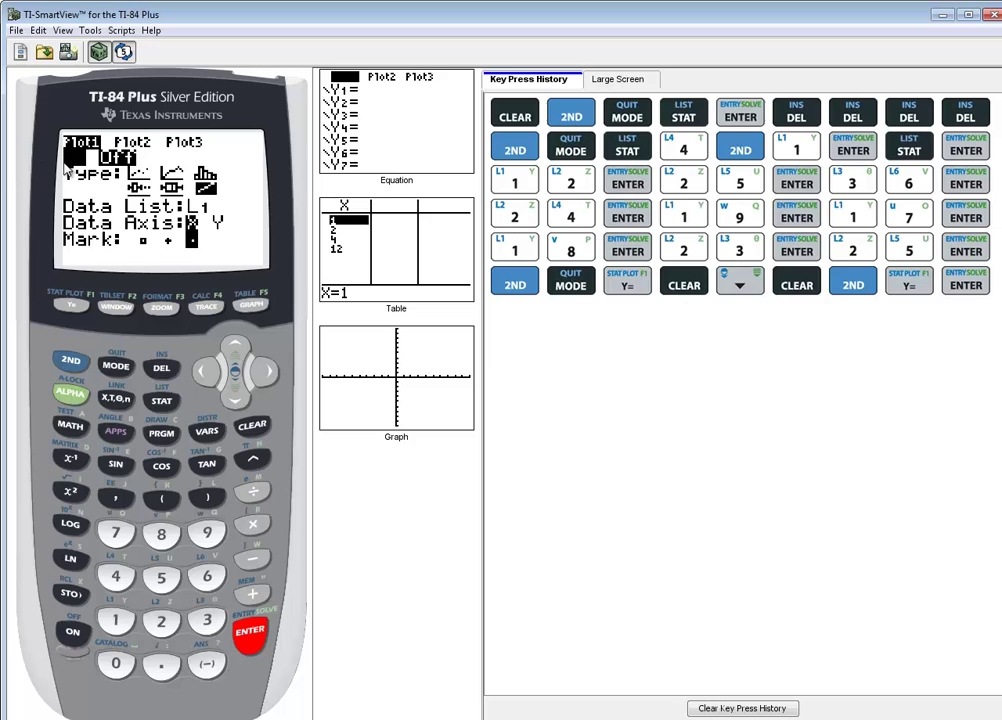
click(255, 624)
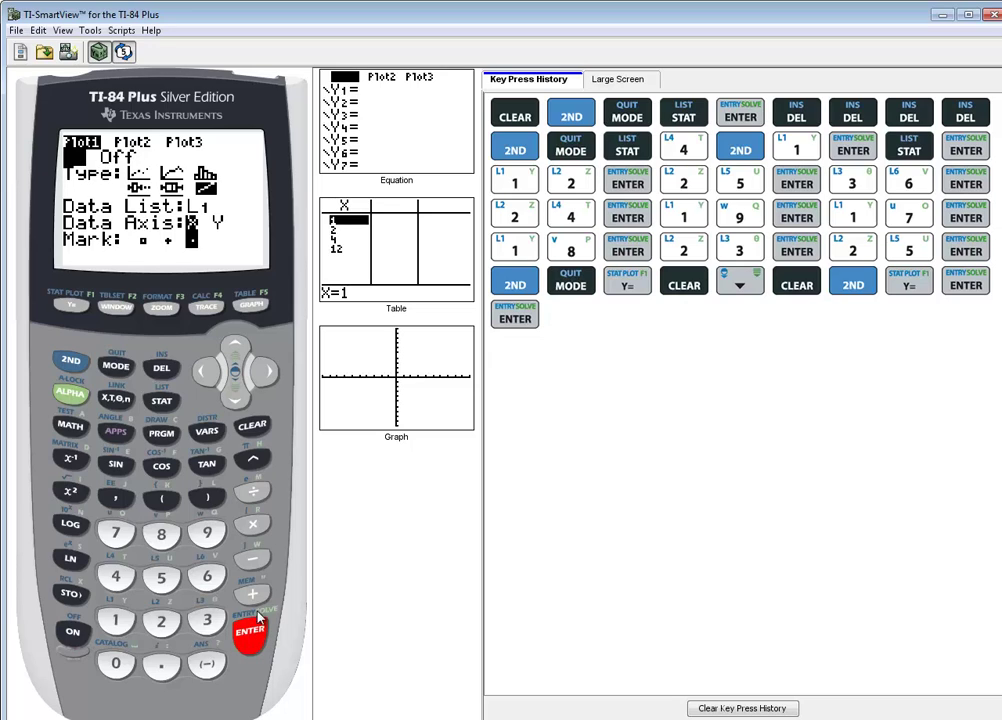
Set Plot1's Type to the normal probability plot and its Data List to L1.
click(240, 399)
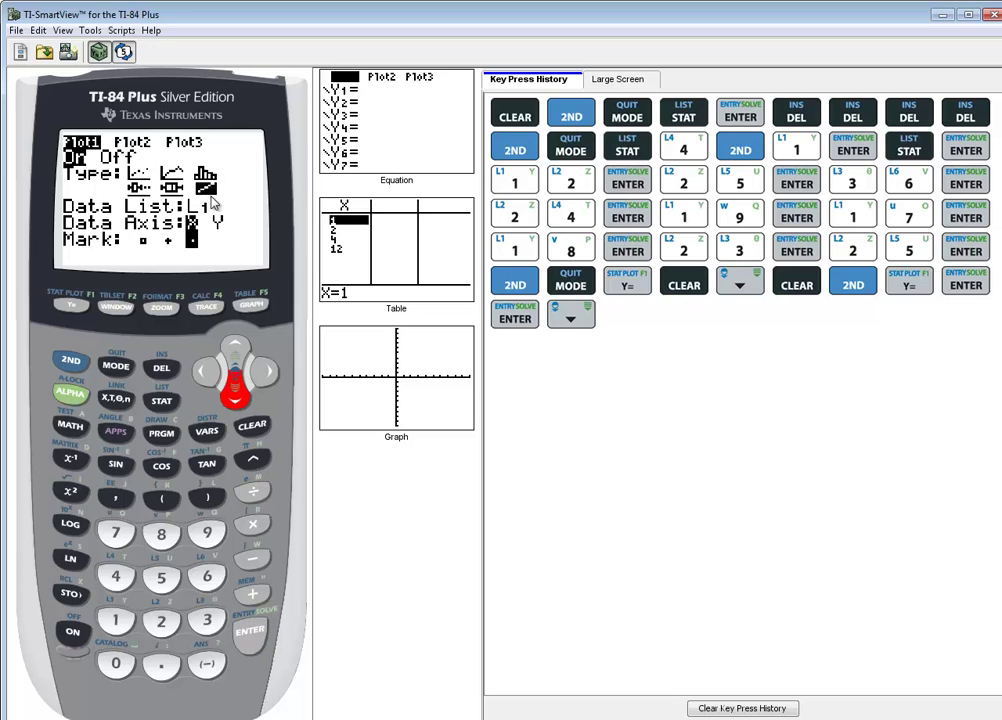
click(273, 376)
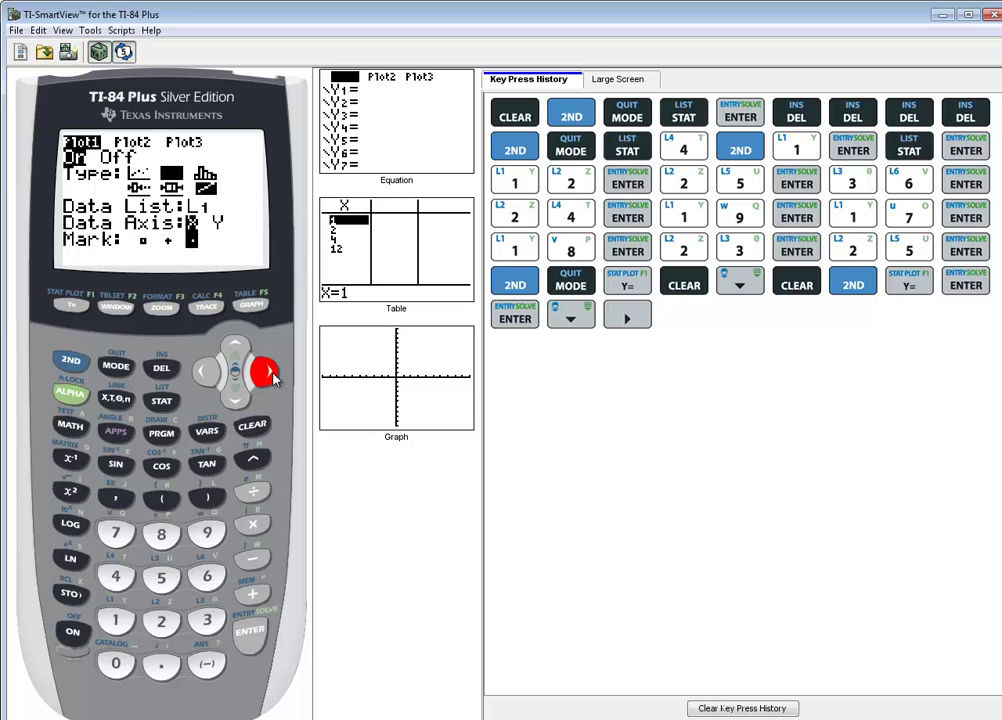
click(273, 376)
click(273, 376)
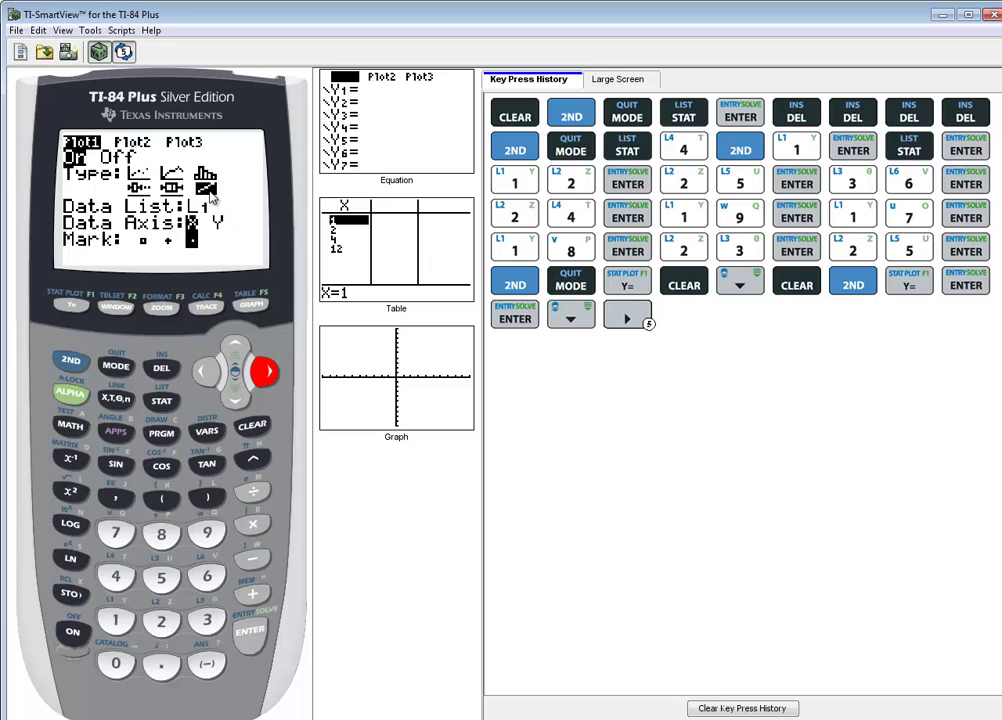
click(250, 634)
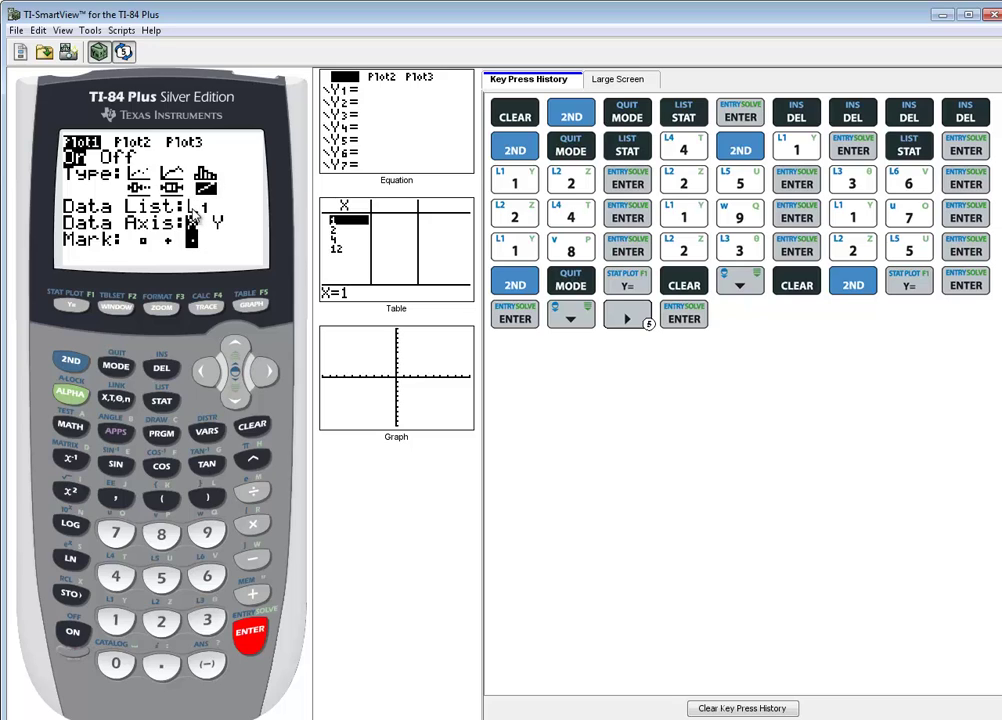
click(233, 403)
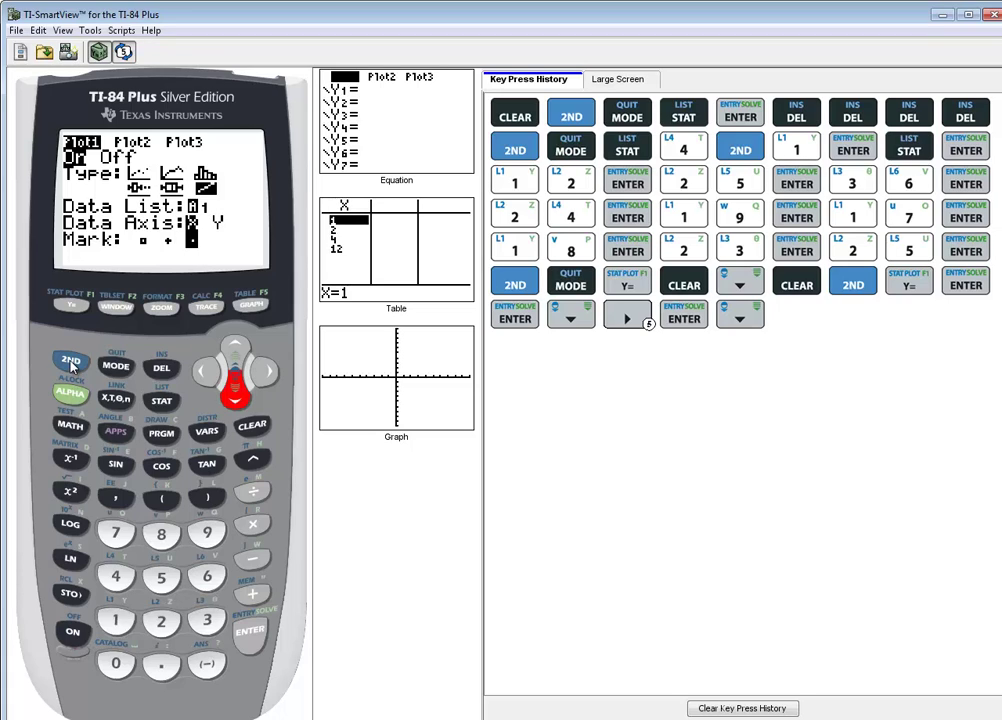
click(72, 364)
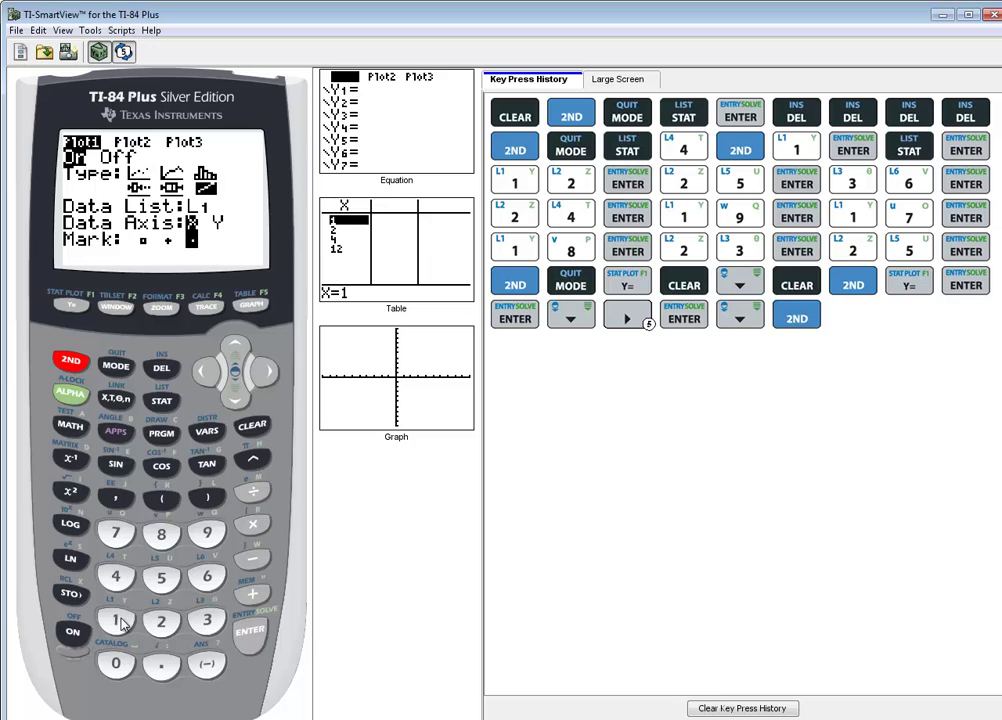
click(118, 621)
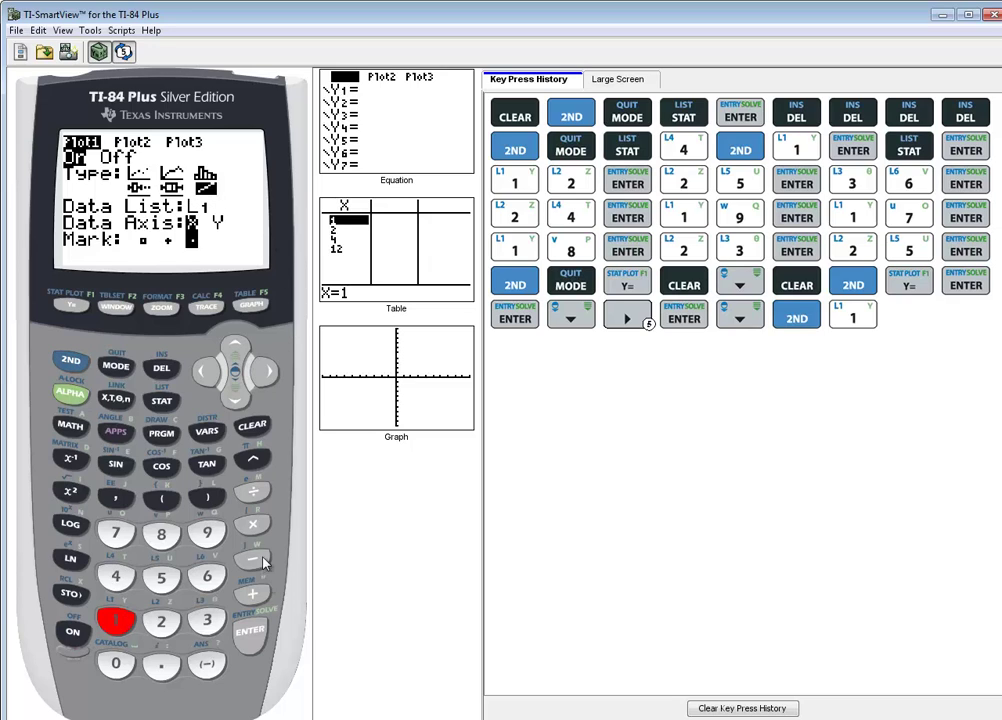
key(Return)
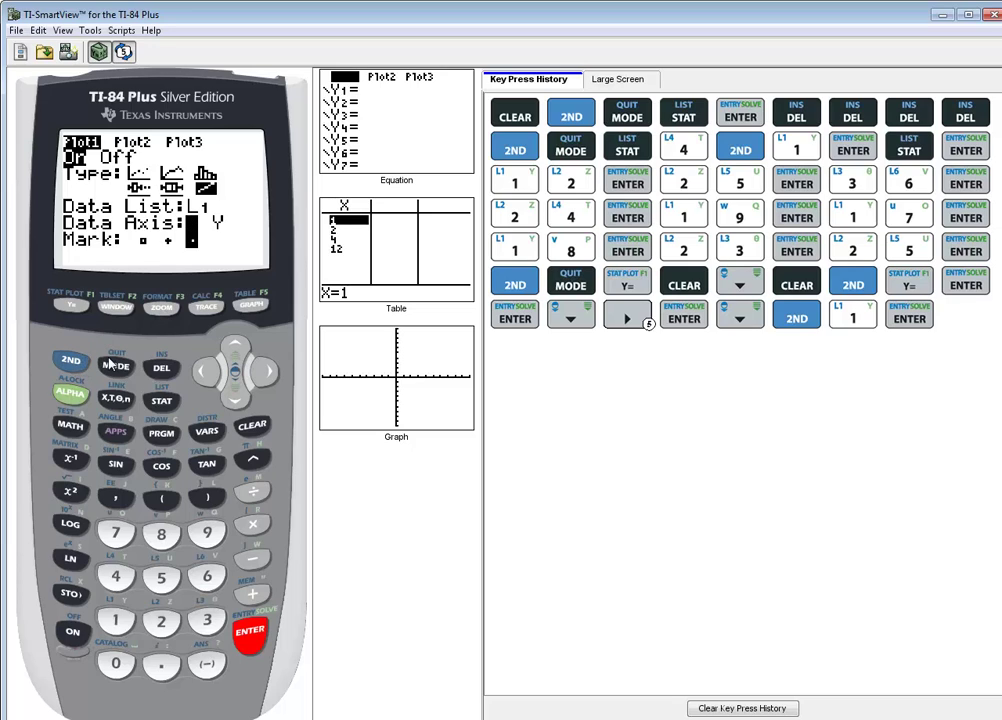
Graph the L1 normal probability plot using ZOOM 9:ZoomStat.
click(170, 312)
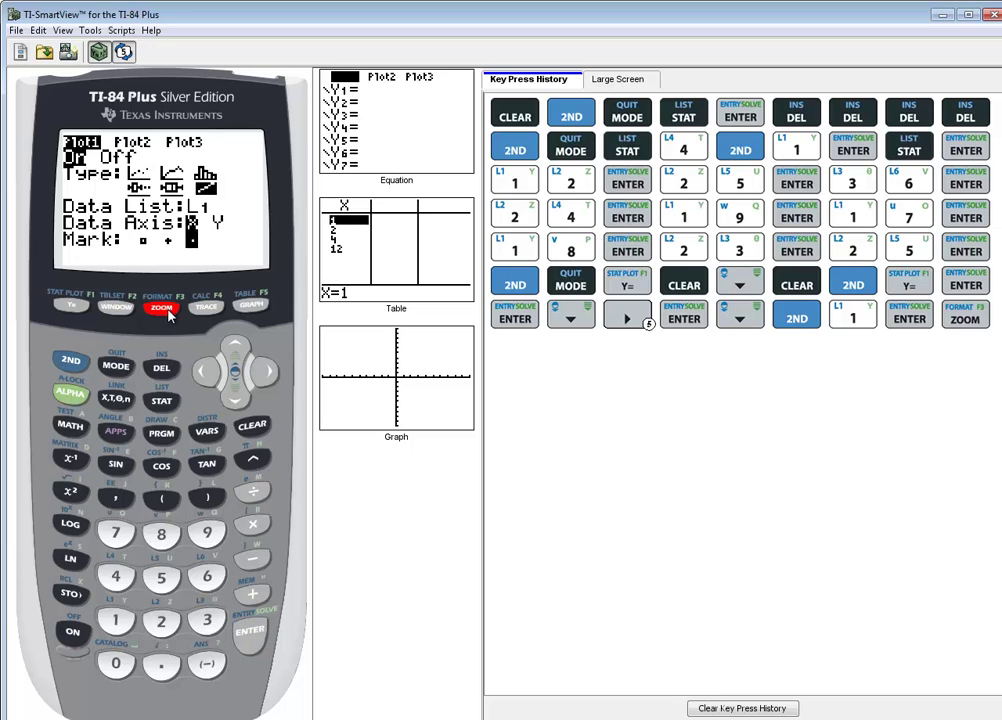
click(238, 350)
click(238, 350)
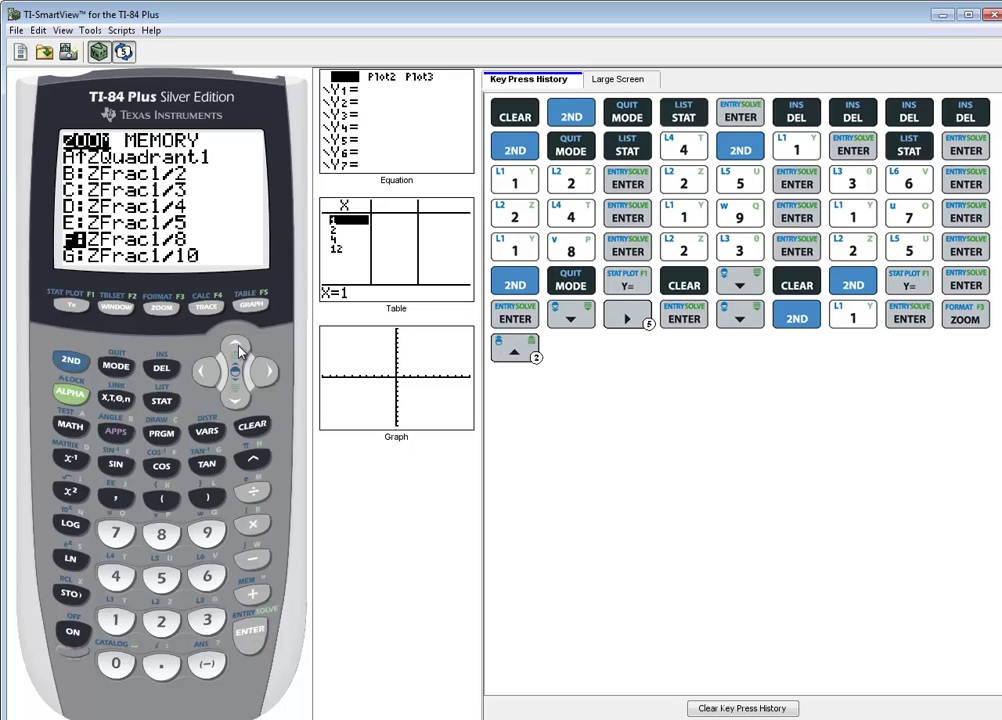
click(238, 350)
click(238, 350)
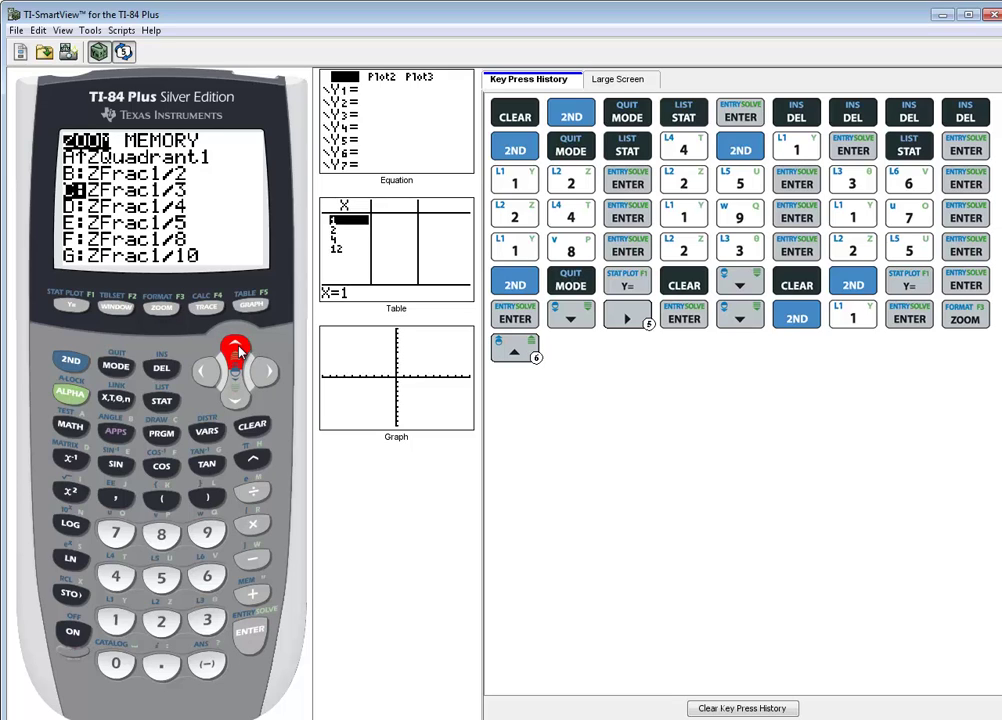
click(238, 350)
click(238, 350)
click(238, 350)
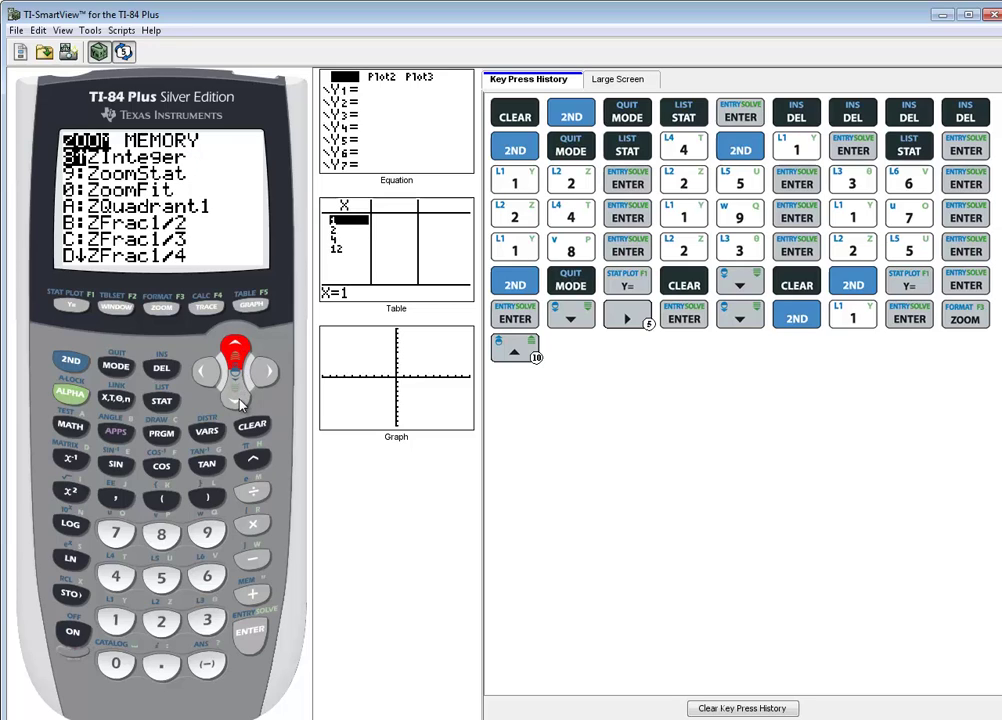
key(Down)
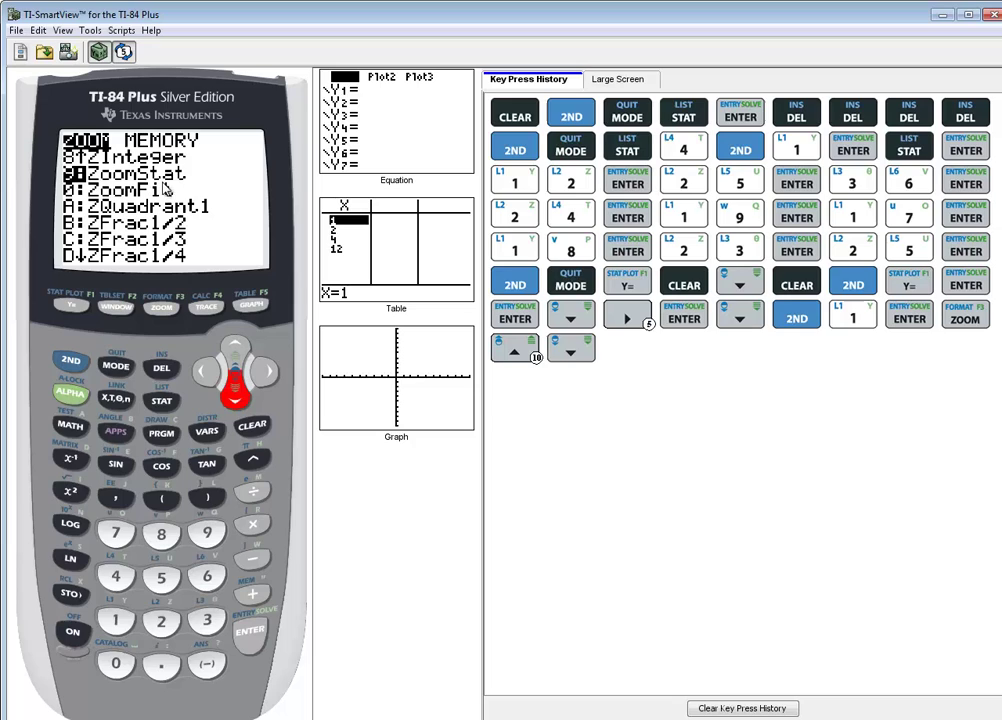
click(250, 632)
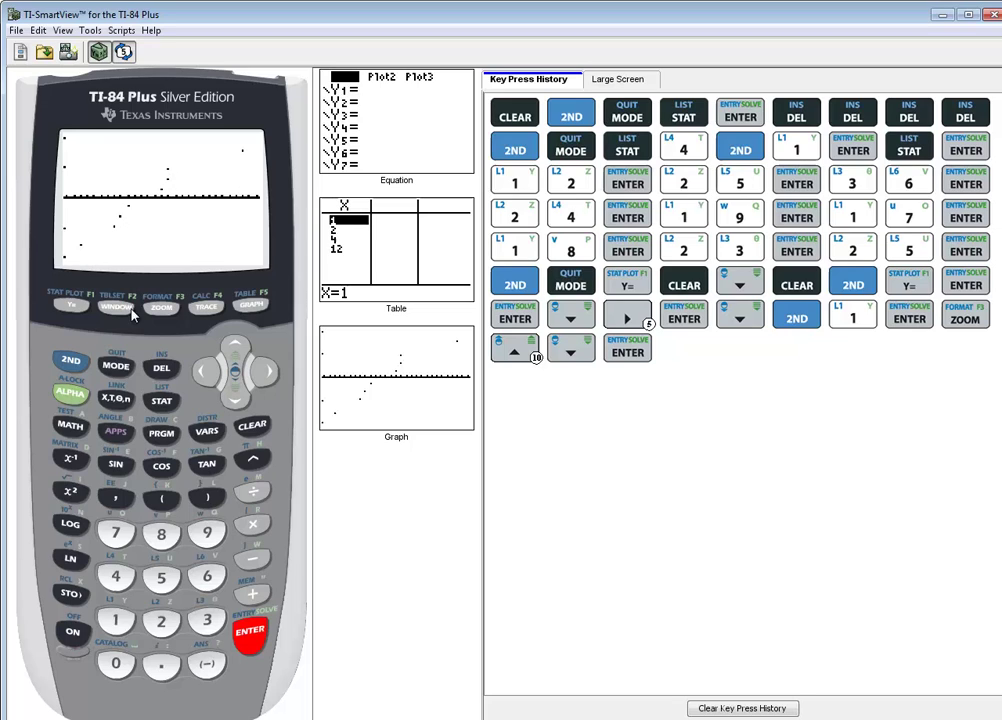
Change Plot1's mark to the plus sign and regraph the normal probability plot.
click(72, 360)
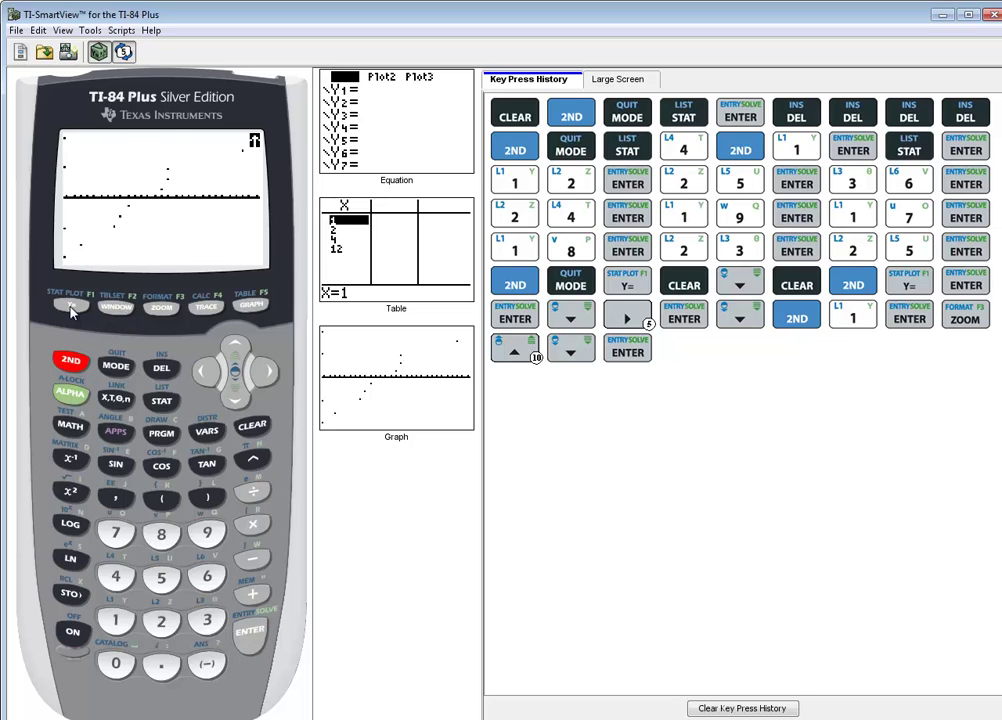
click(70, 307)
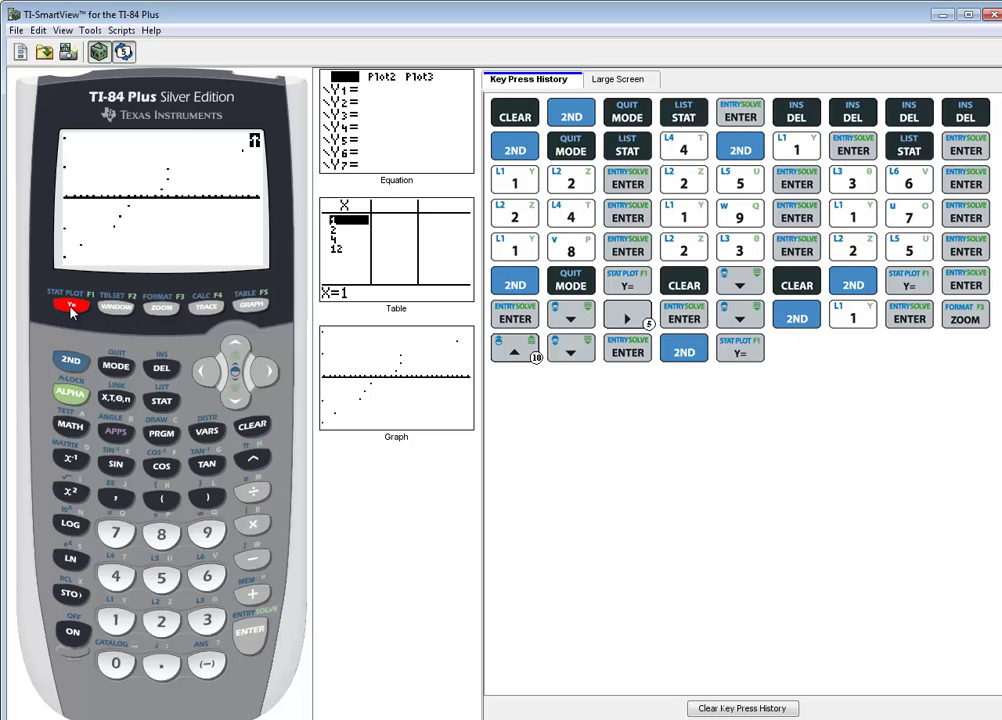
click(250, 630)
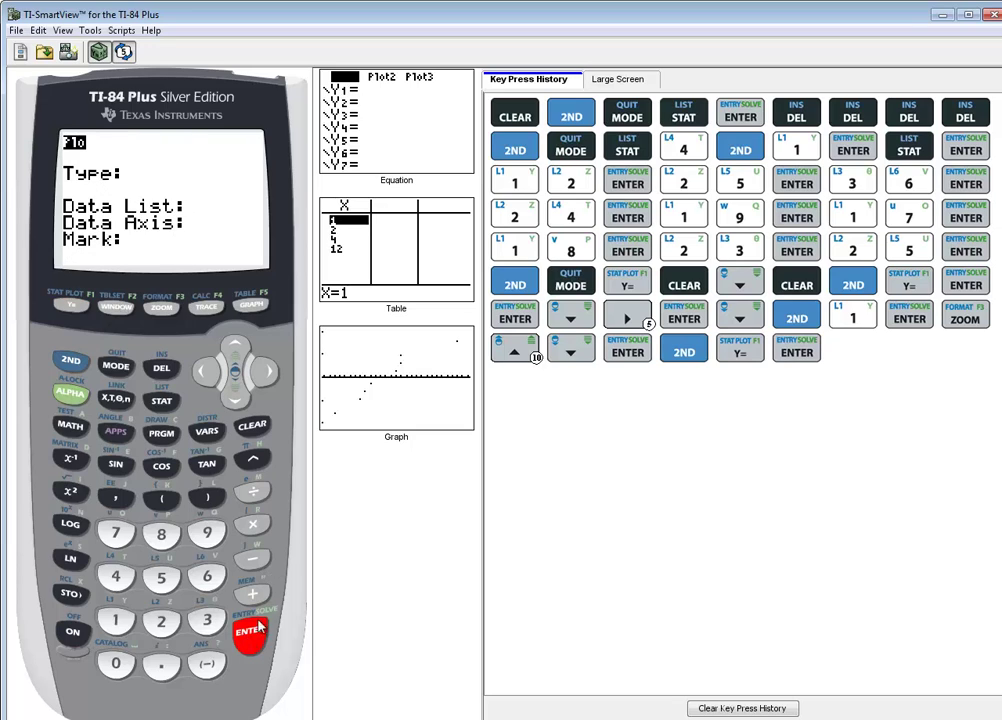
click(237, 396)
click(237, 396)
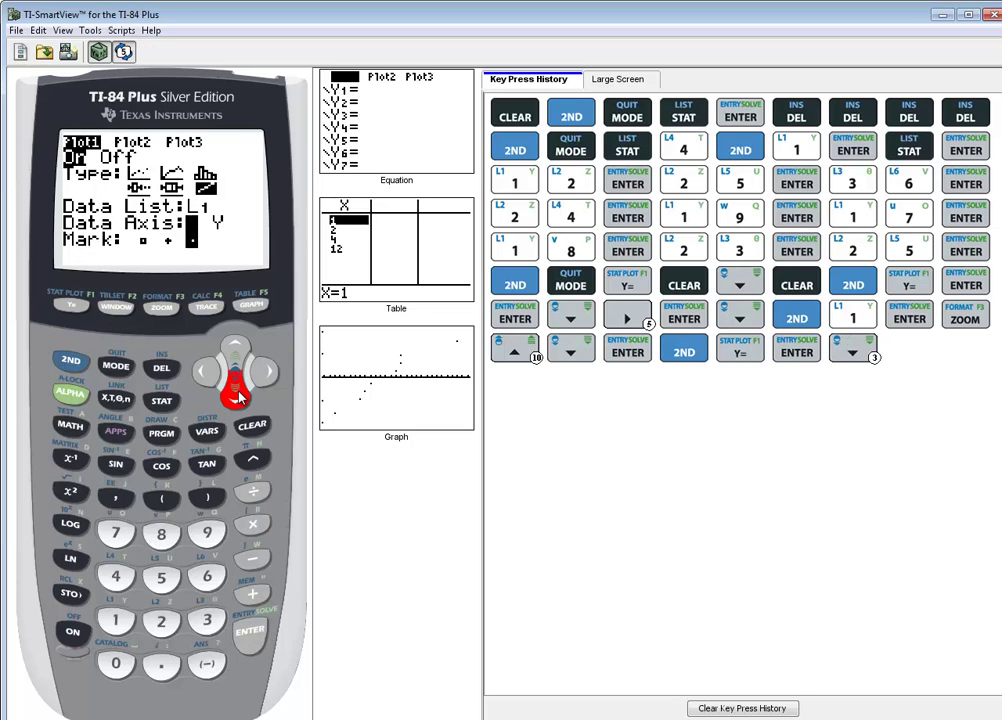
click(268, 372)
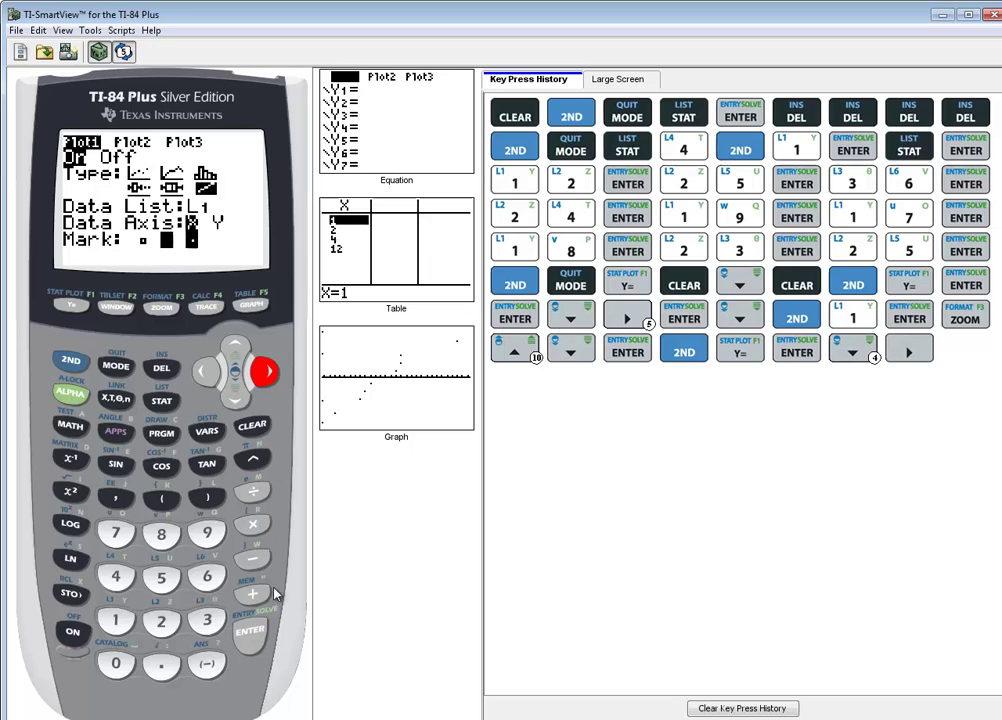
click(250, 630)
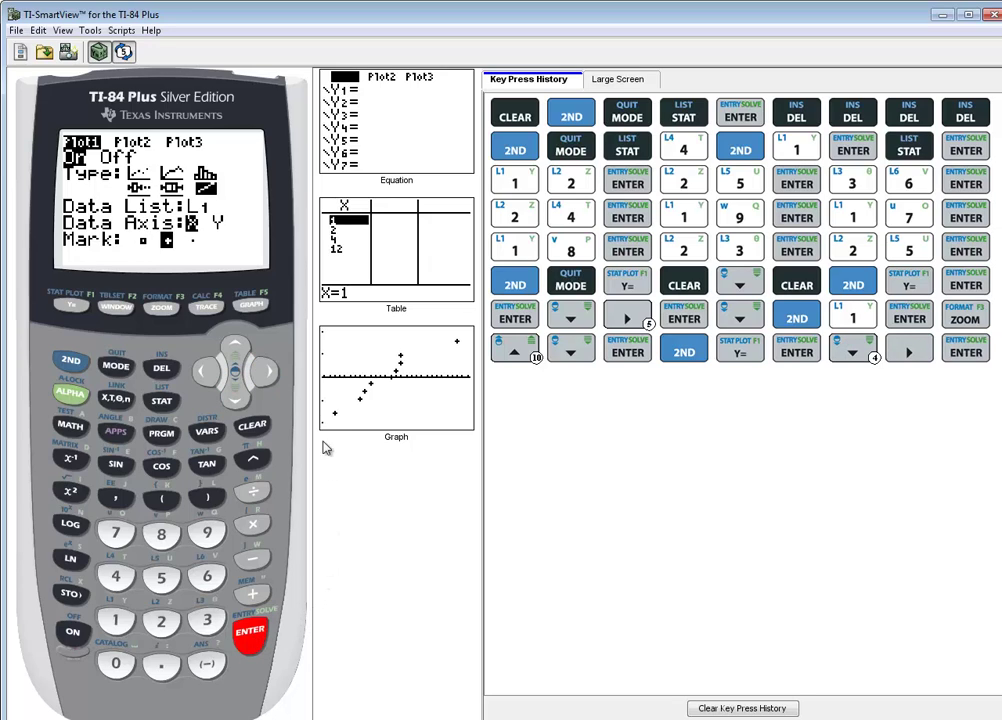
click(250, 305)
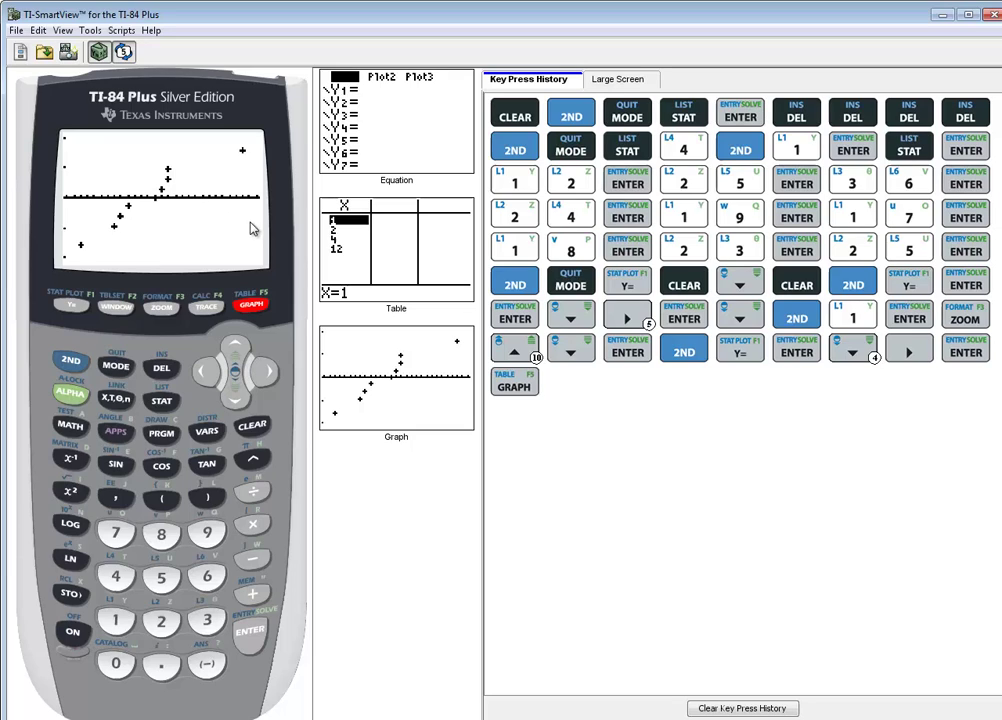
Deselect Plot1 in the Y= editor and apply ZOOM 6:ZStandard.
click(77, 311)
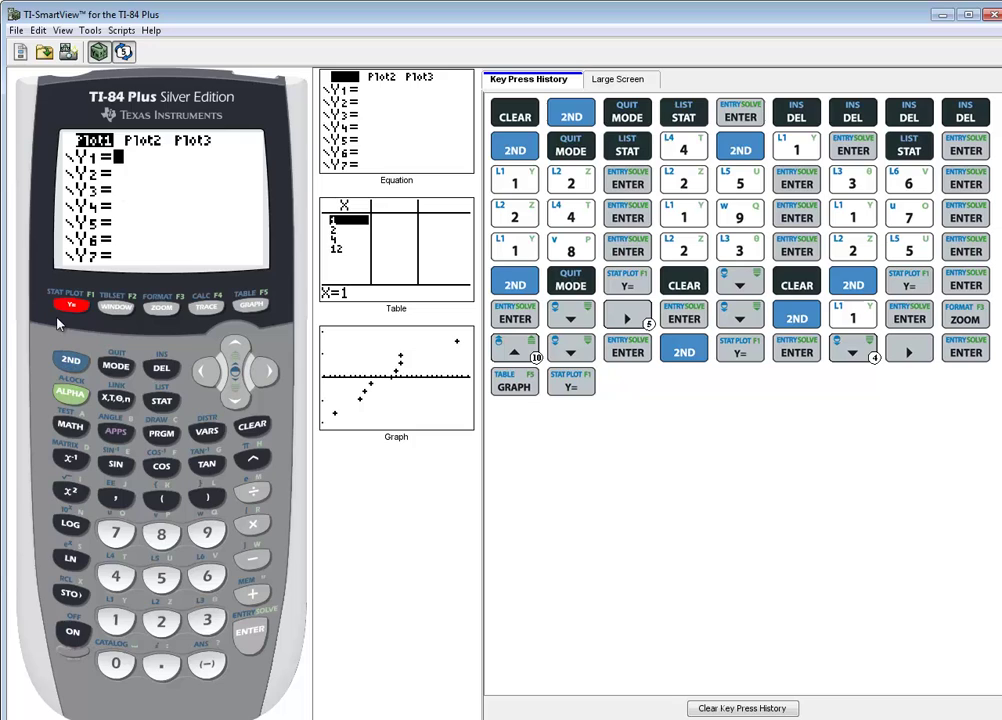
click(235, 350)
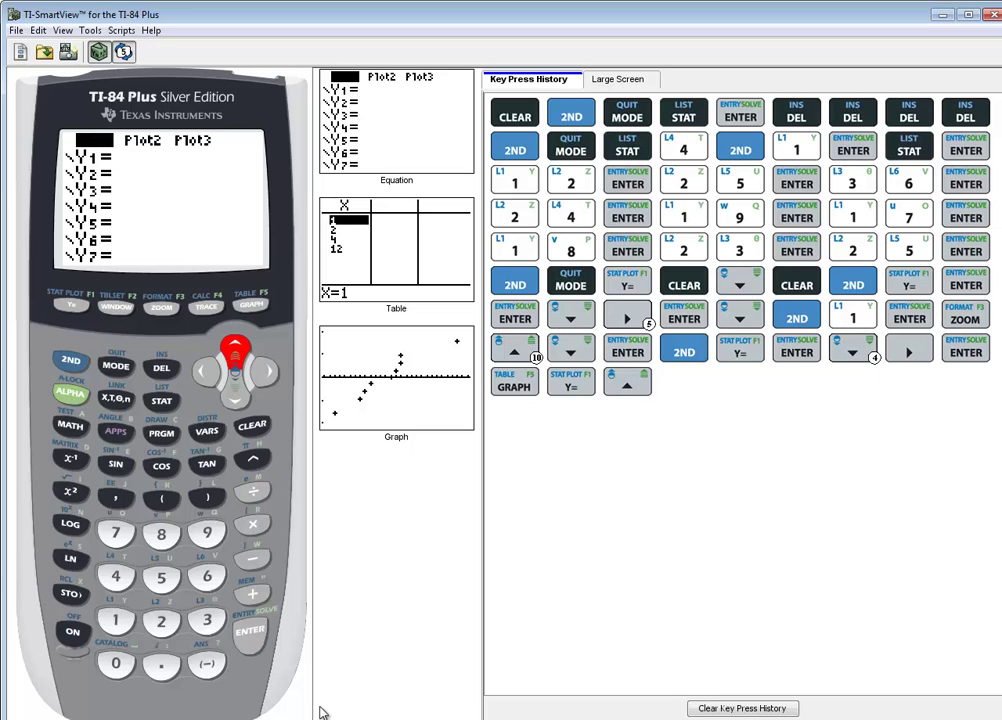
click(250, 630)
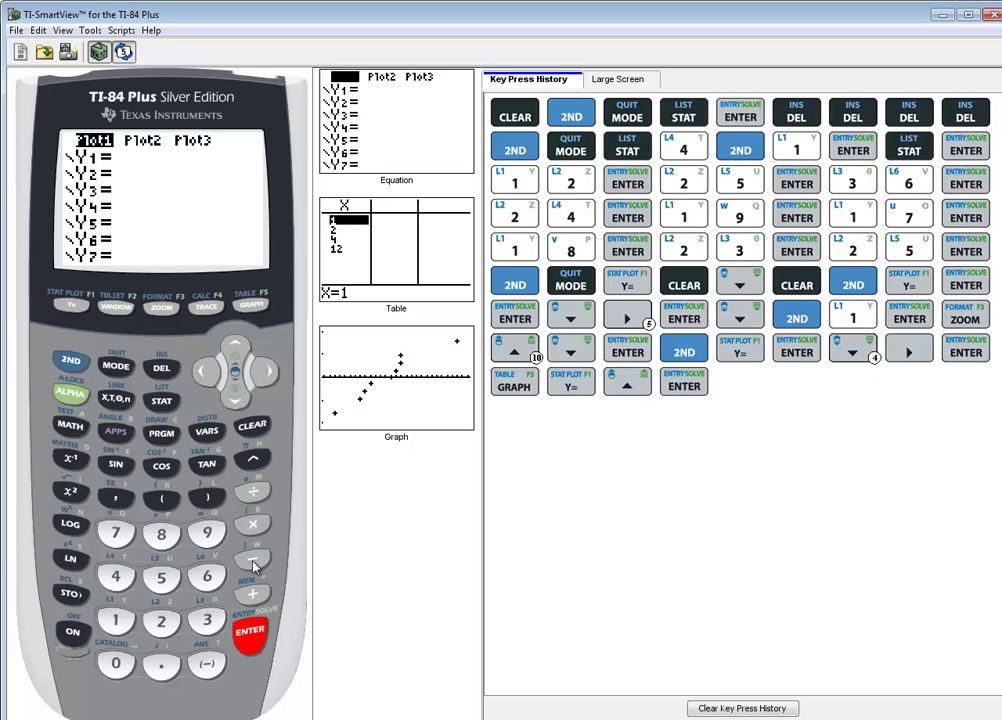
click(238, 400)
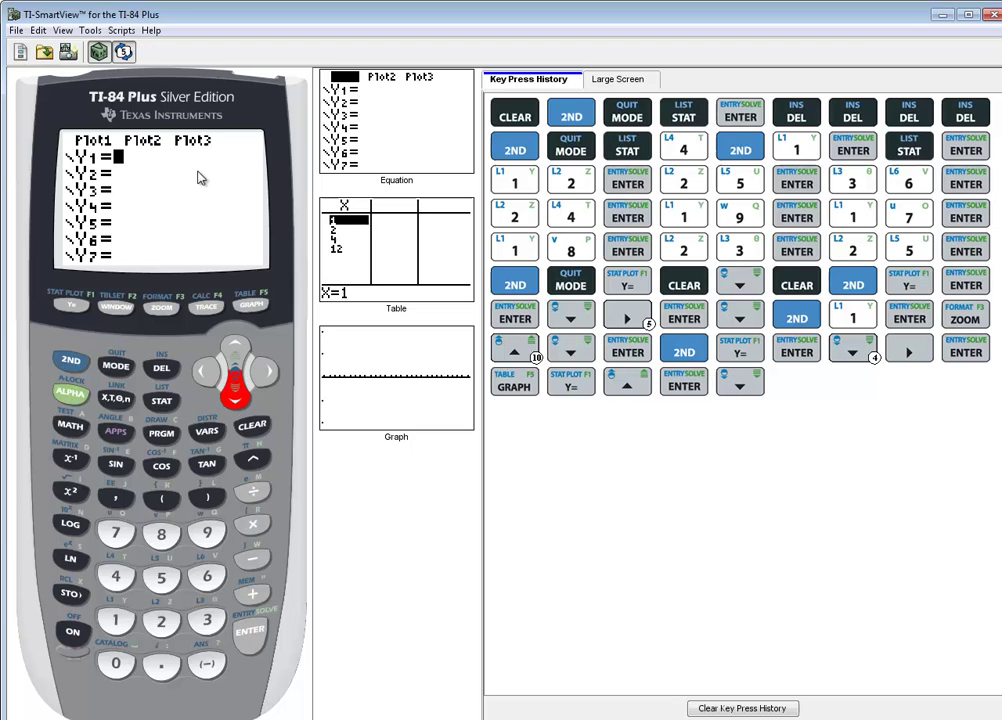
click(164, 306)
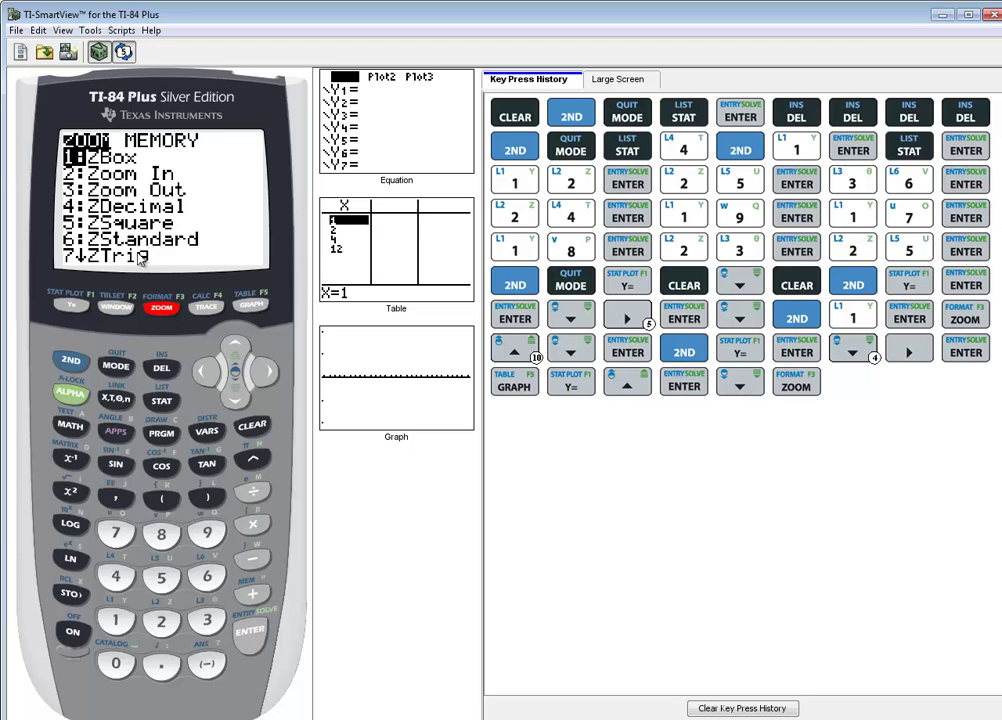
click(208, 576)
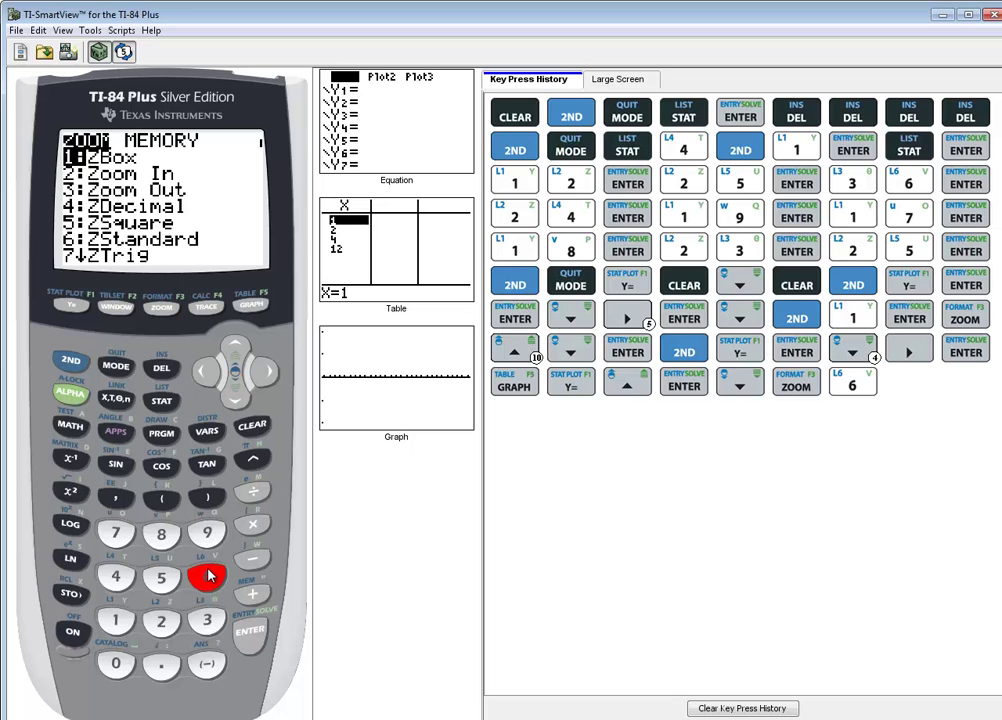